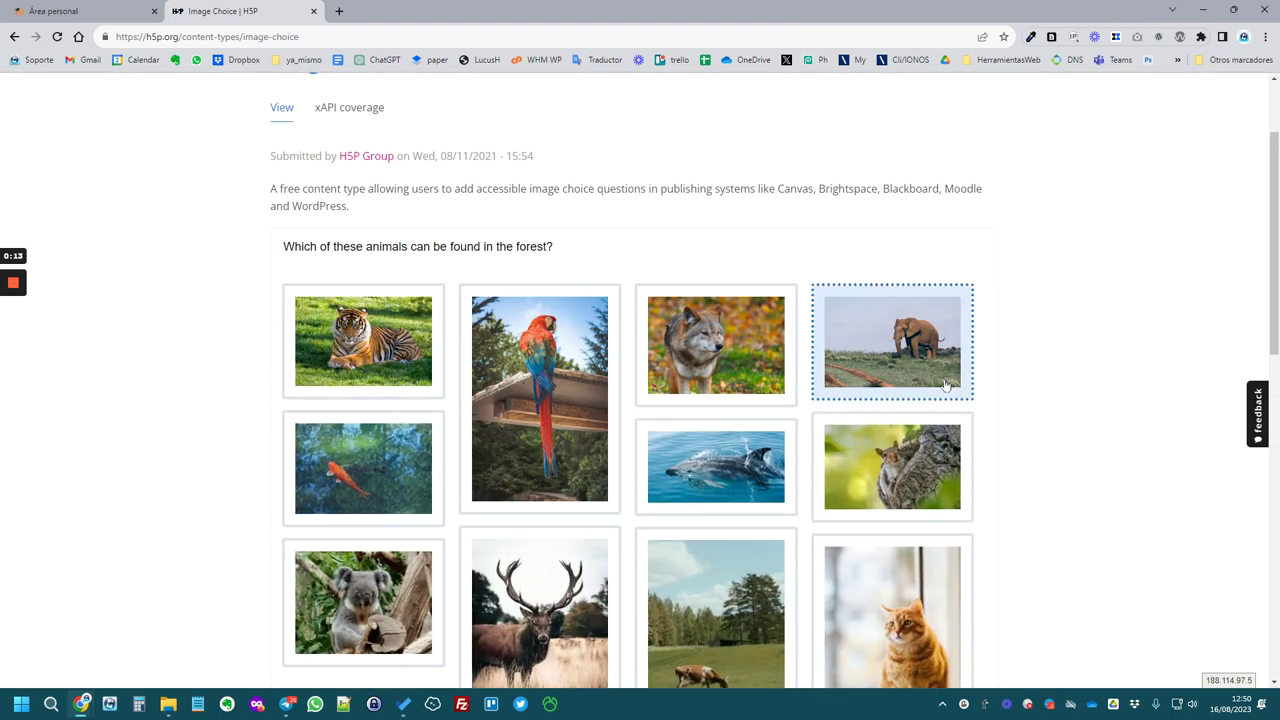
# - Examine the animal pictures in the Image Choice example about which animals live in the forest
pyautogui.scroll(-1, 943, 386)
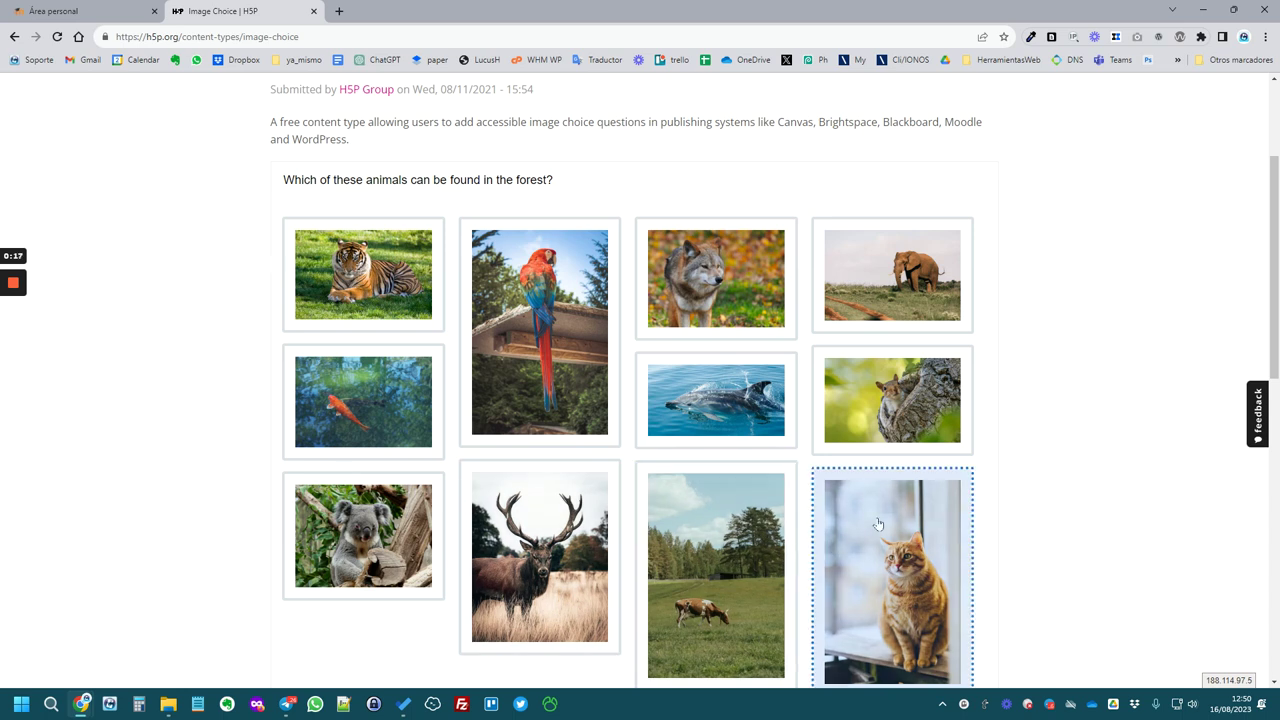
pyautogui.scroll(-1, 880, 523)
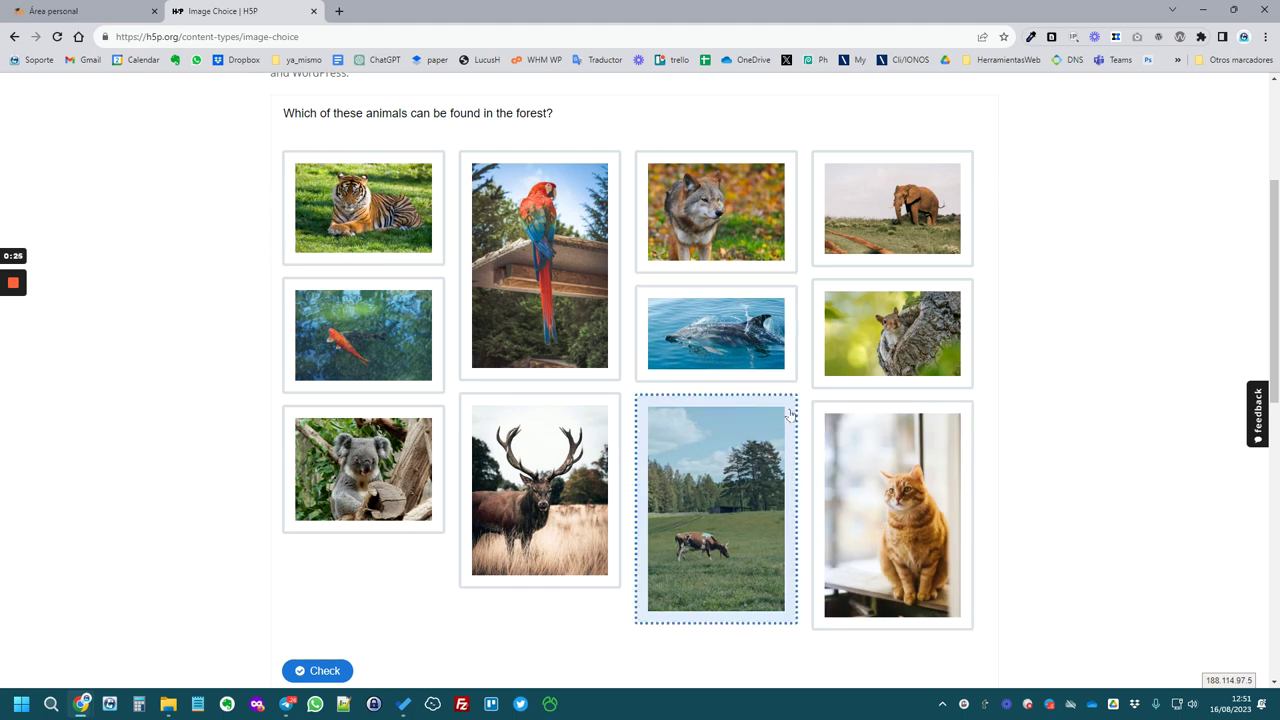
pyautogui.scroll(1, 789, 413)
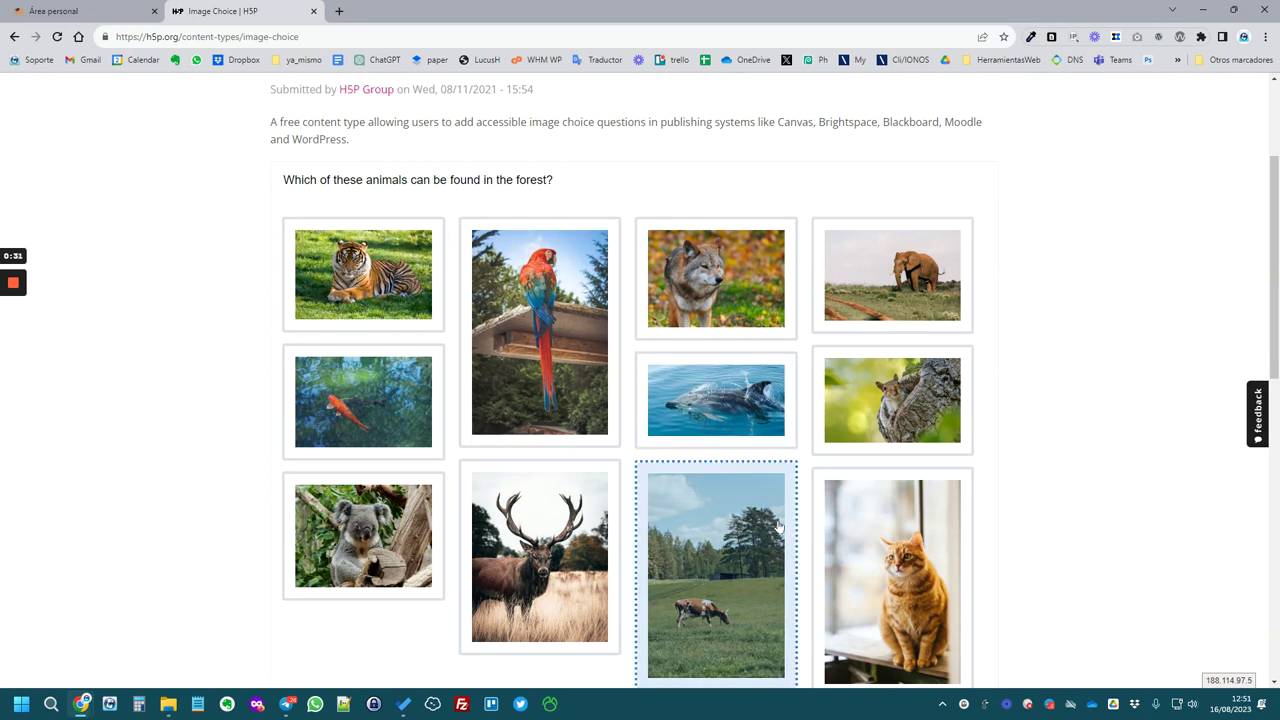
# - Switch to File Explorer to look over the photos in the animales folder, and return to the Image Choice example down to its reuse options
pyautogui.moveTo(168, 704)
pyautogui.click(236, 594)
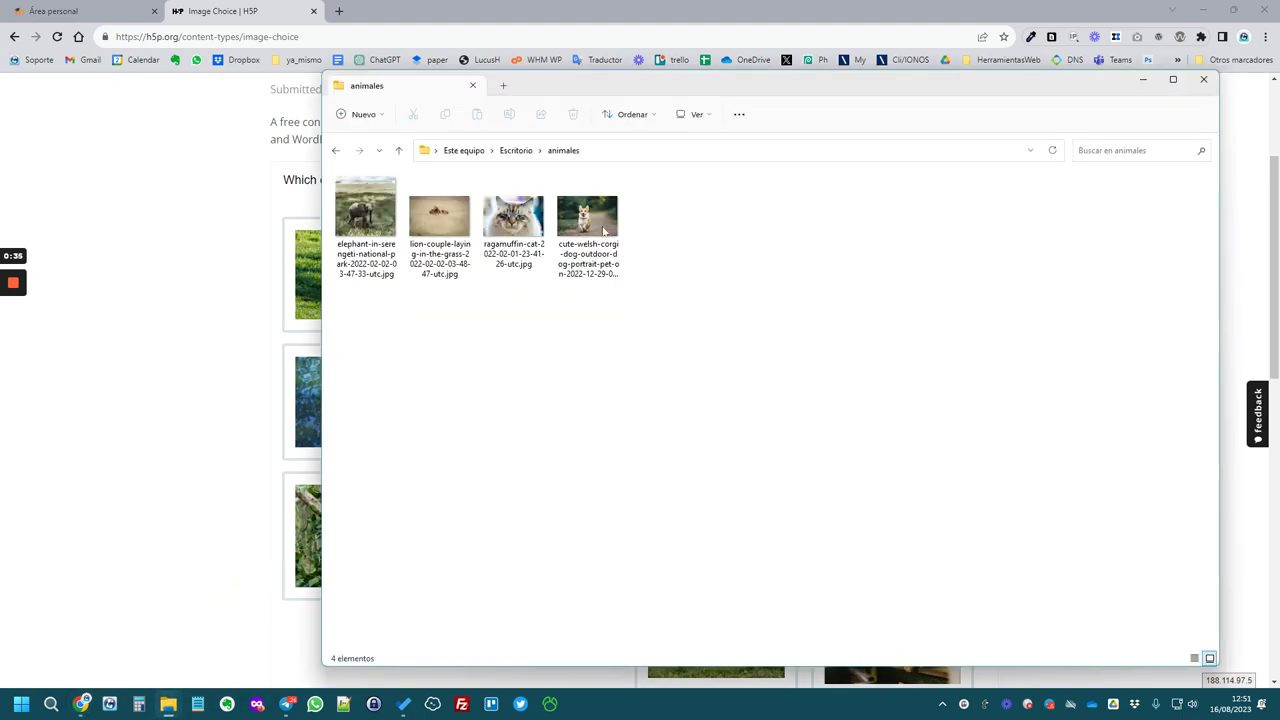
pyautogui.click(392, 217)
pyautogui.click(440, 215)
pyautogui.click(513, 215)
pyautogui.click(587, 215)
pyautogui.click(646, 401)
pyautogui.click(230, 8)
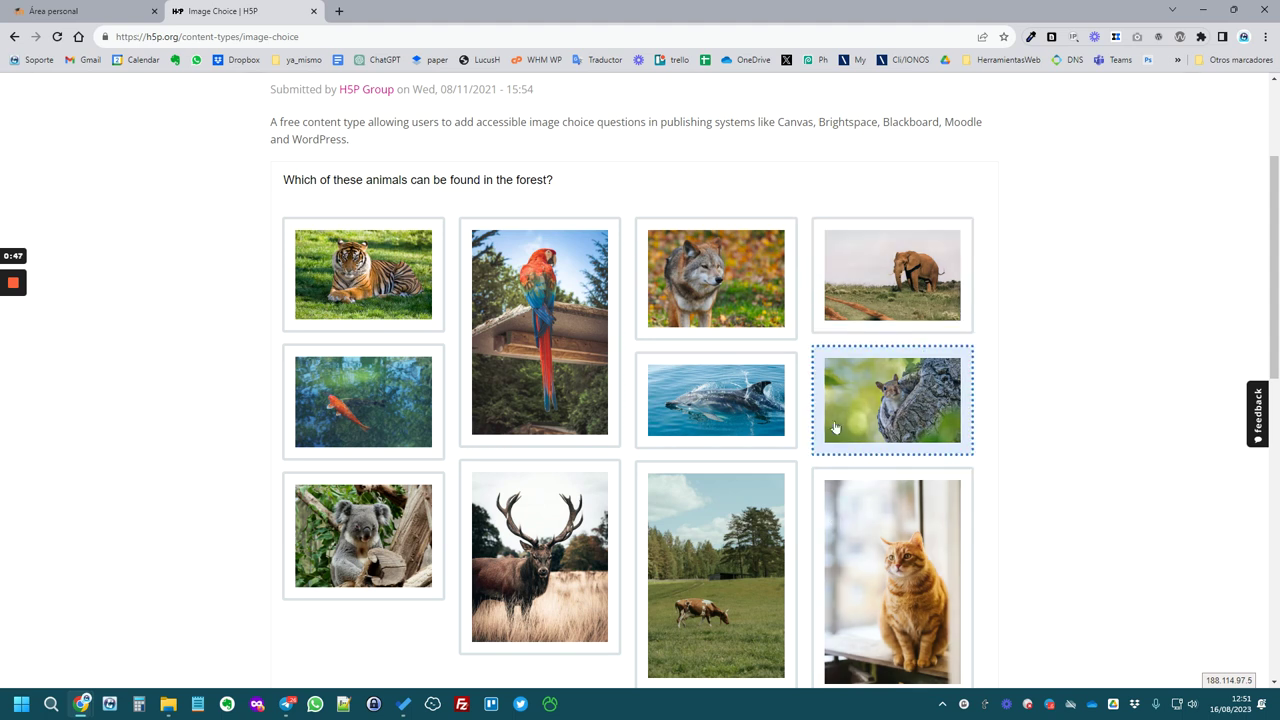
pyautogui.scroll(-2, 830, 420)
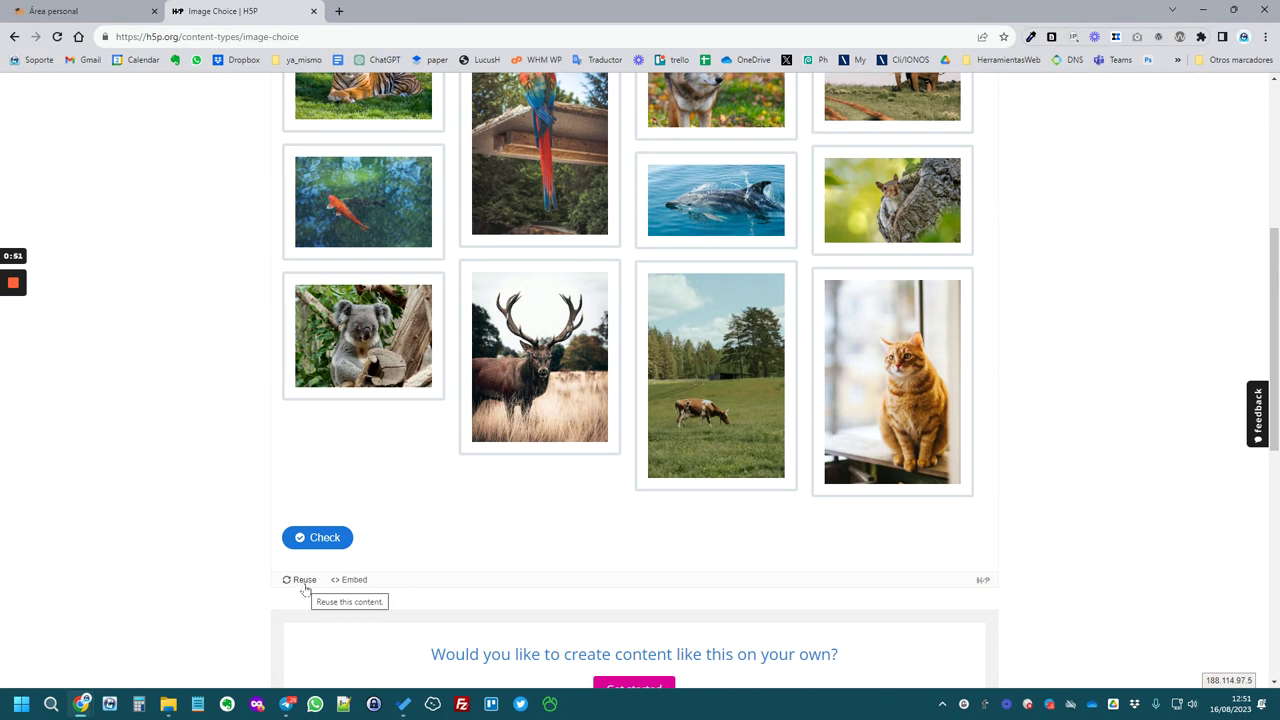
# - In Moodle, open the content bank of the Tutoriales H5P course and start a new Image Choice content
pyautogui.click(108, 10)
pyautogui.click(765, 405)
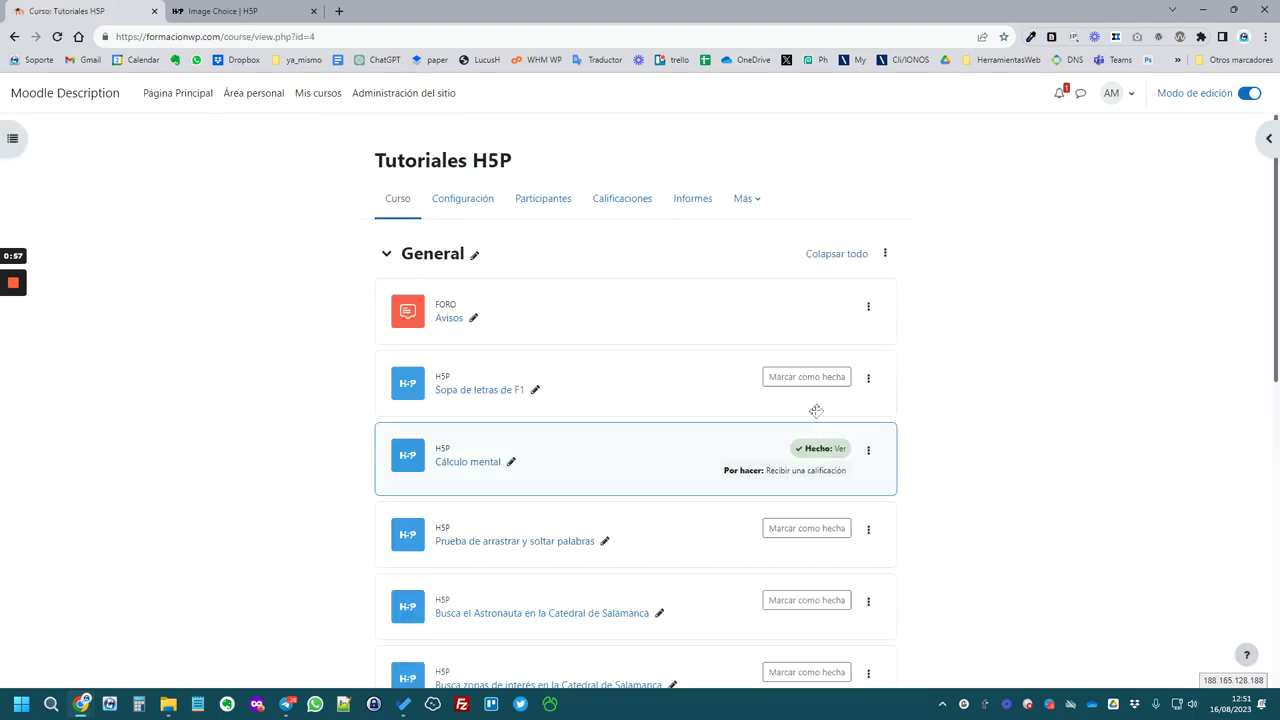
pyautogui.click(750, 198)
pyautogui.click(776, 256)
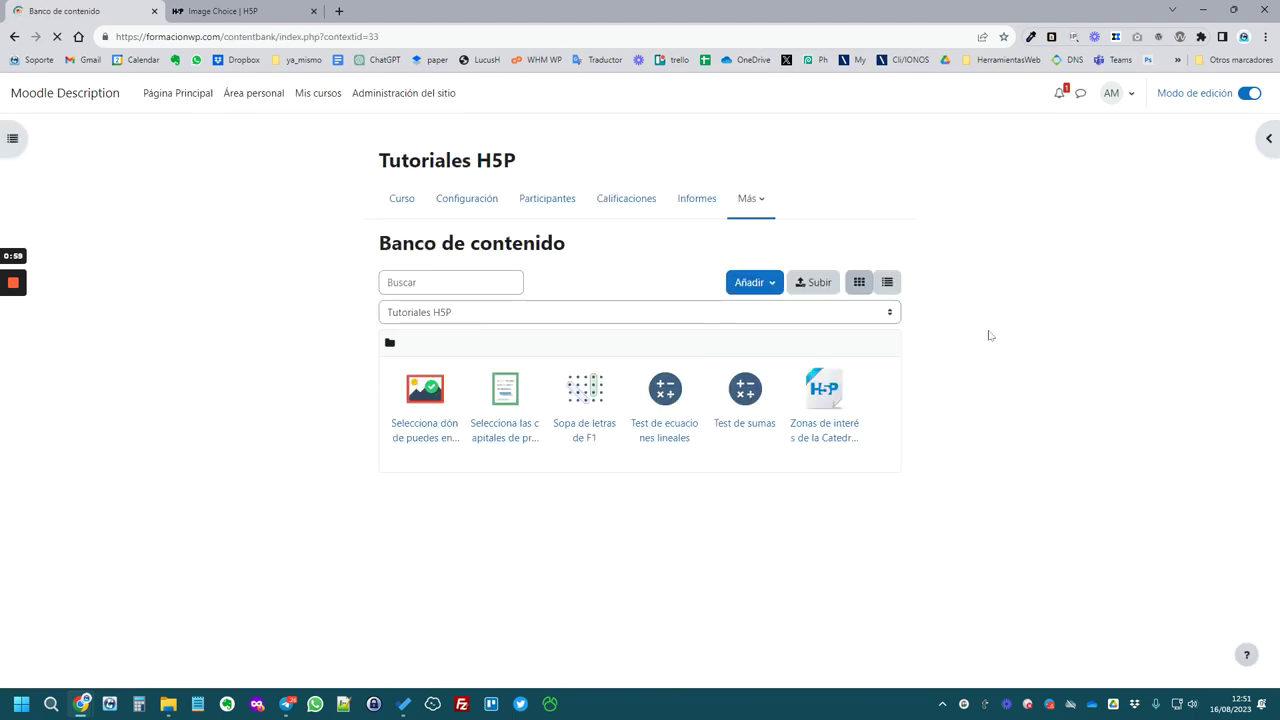
pyautogui.click(758, 284)
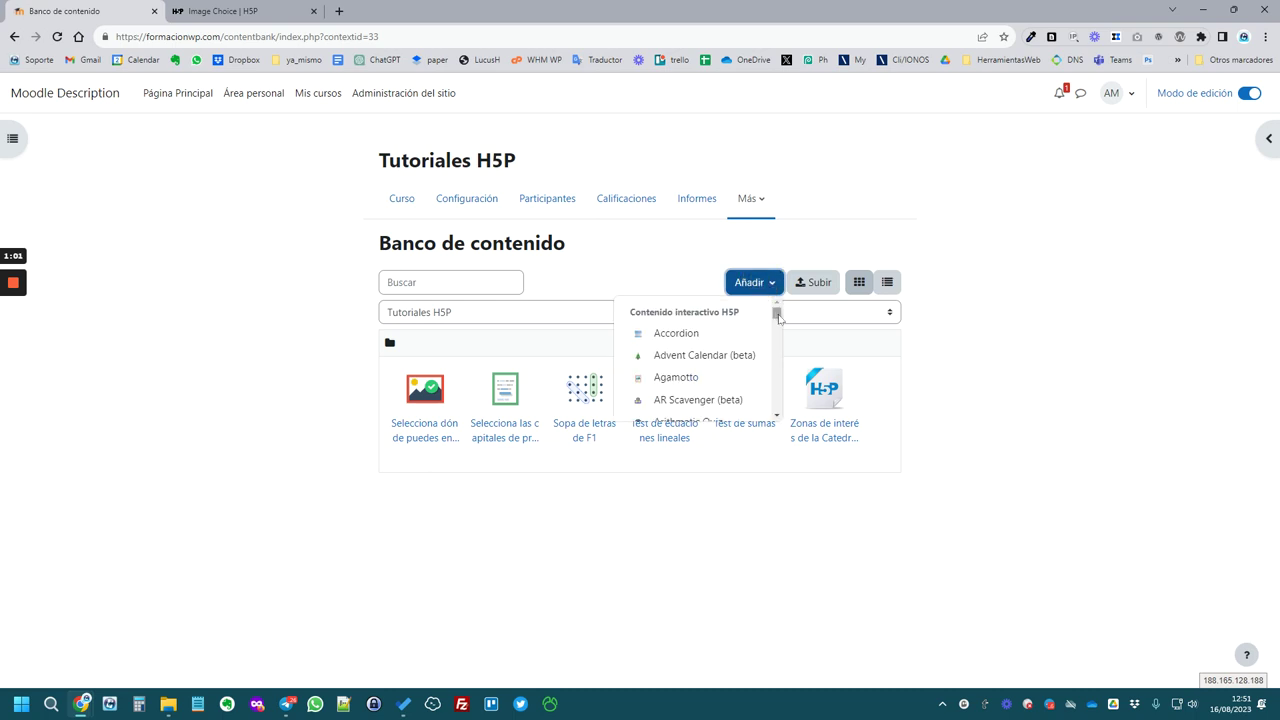
pyautogui.moveTo(778, 316); pyautogui.dragTo(786, 366)
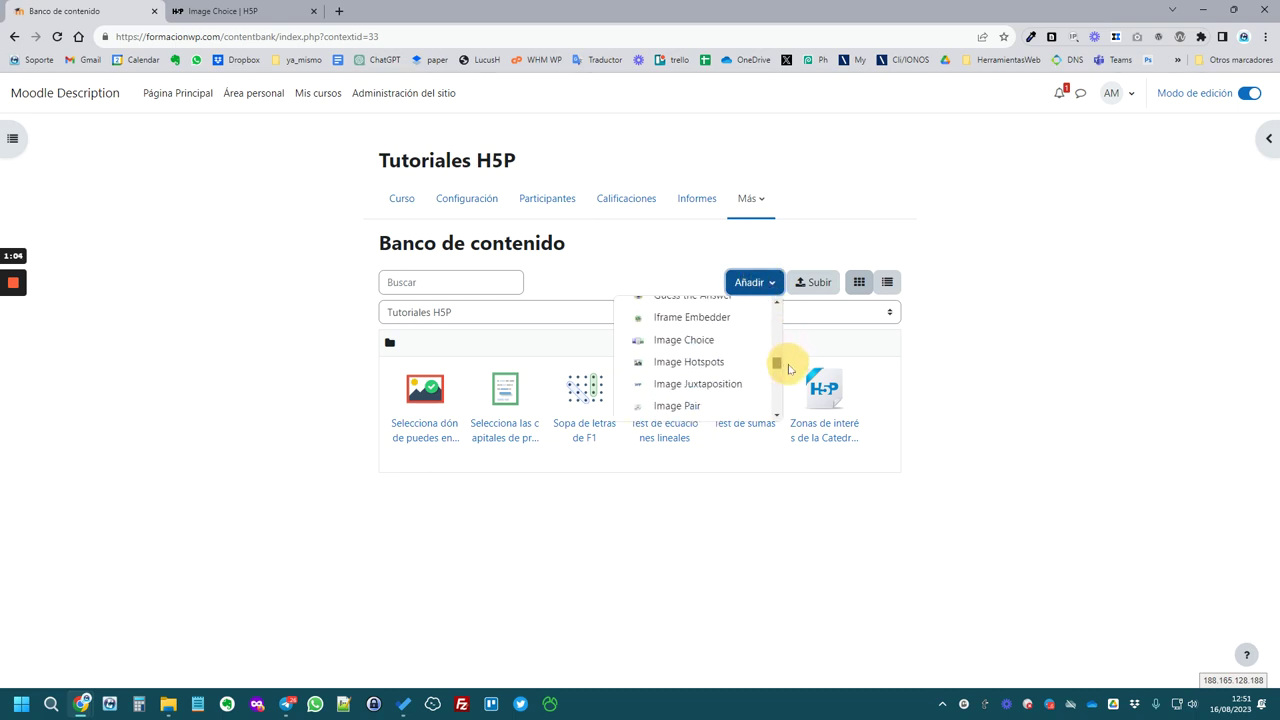
pyautogui.click(686, 338)
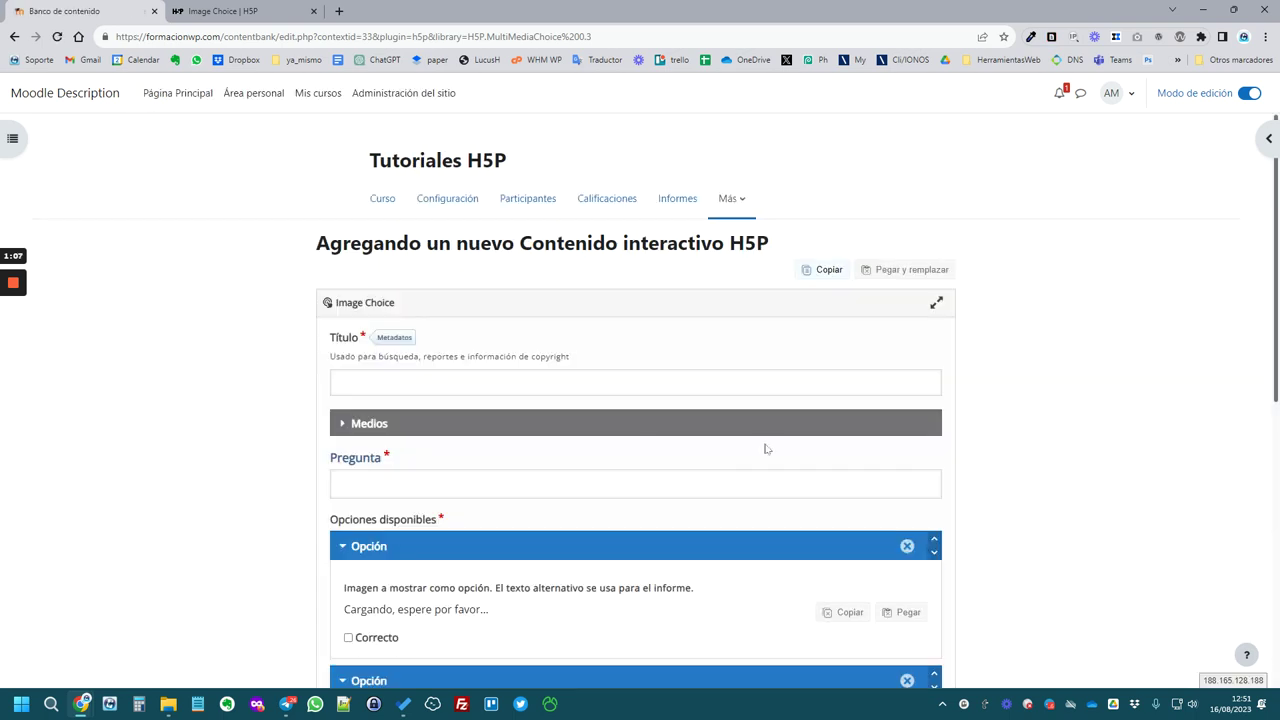
# - Title the new content "¿Animales domésticos?"
pyautogui.click(434, 382)
pyautogui.write('Animales domésticos?')
pyautogui.press('Home')
pyautogui.write('¿')
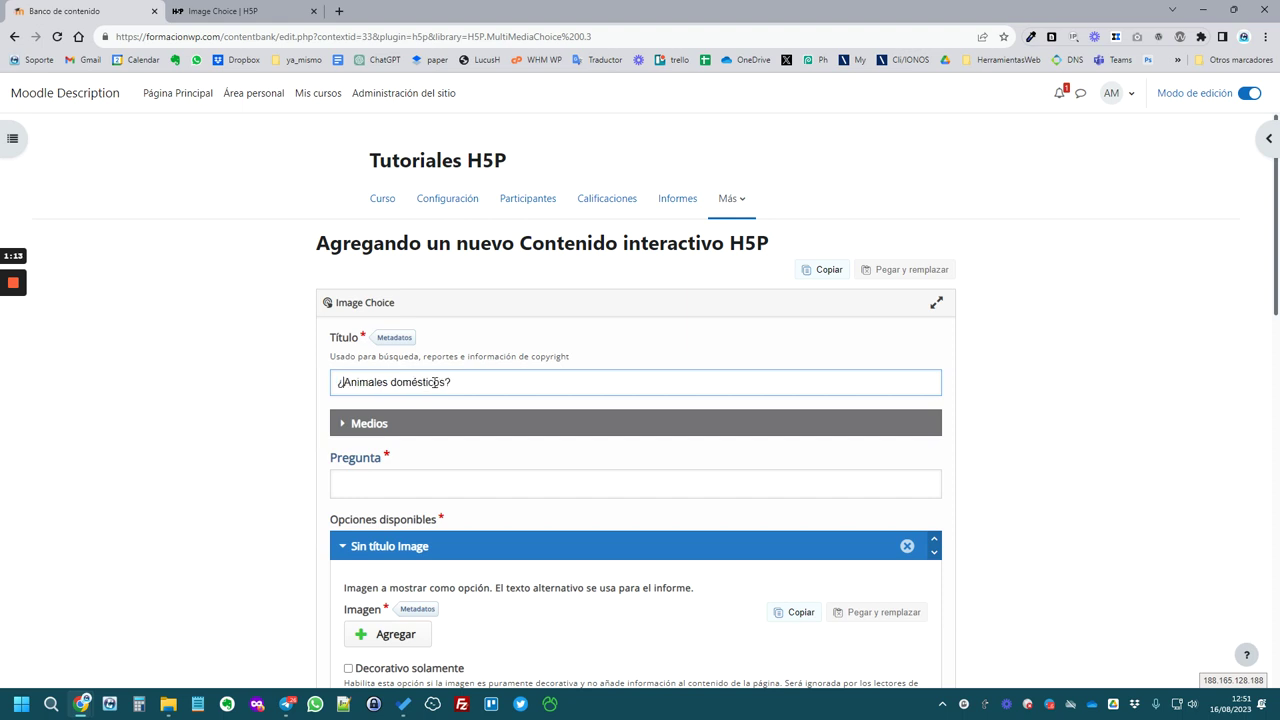
# - Enter "¿Cuál de estos animales podrías encontrarte en casa?" as the question
pyautogui.click(437, 486)
pyautogui.write('¿')
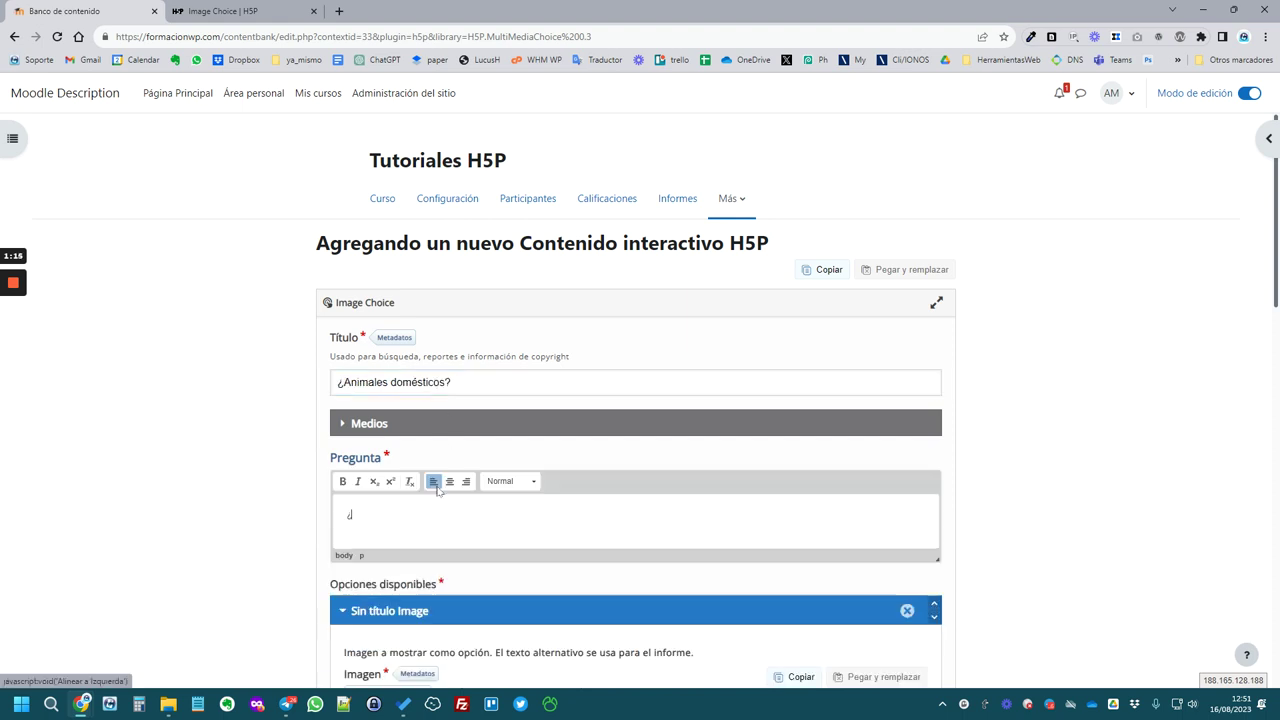
pyautogui.write('cual')
pyautogui.press('BackSpace')
pyautogui.press('BackSpace')
pyautogui.press('BackSpace')
pyautogui.press('BackSpace')
pyautogui.write('C')
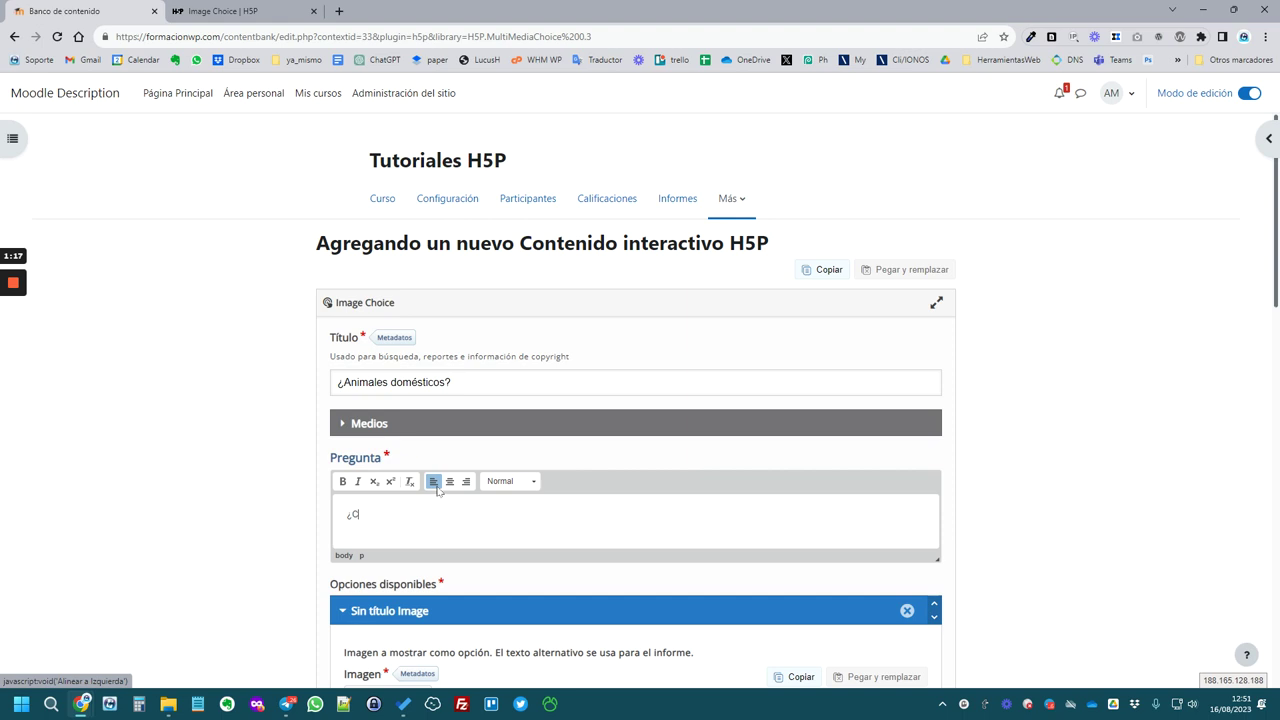
pyautogui.write('uál de estos animales podrías encontrarte en casa?')
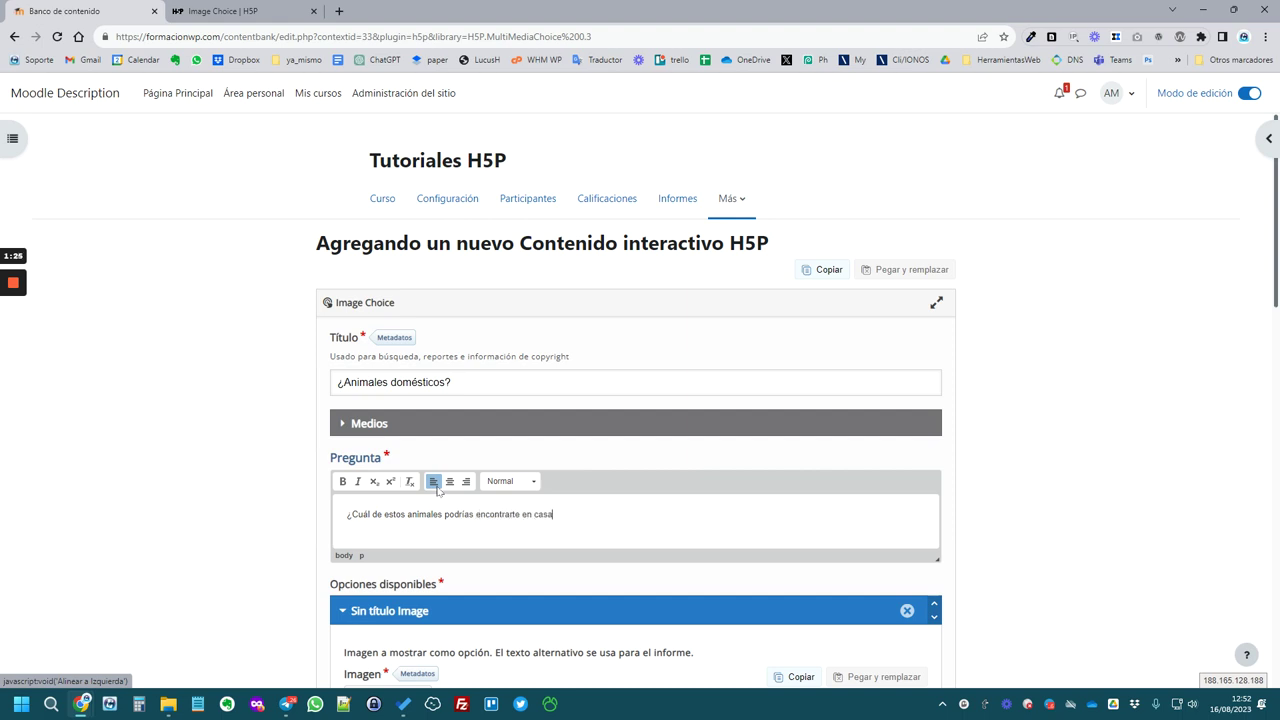
# - Reword the start of the question so it reads "¿Cuál o cuáles de estos animales podrías encontrarte en casa?"
pyautogui.click(370, 516)
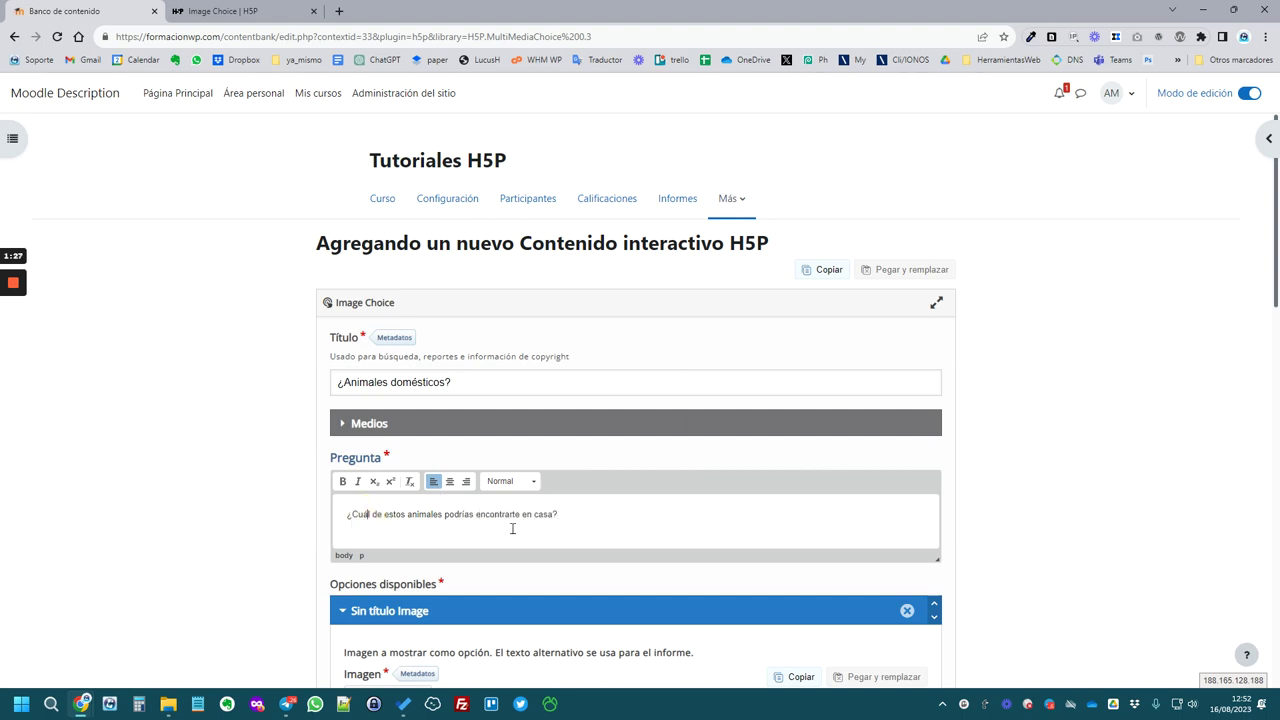
pyautogui.write('o cuales')
pyautogui.press('BackSpace')
pyautogui.write('á')
# - Upload the Welsh corgi photo from the animales folder as the first option's image
pyautogui.scroll(-1, 640, 510)
pyautogui.scroll(-1, 649, 507)
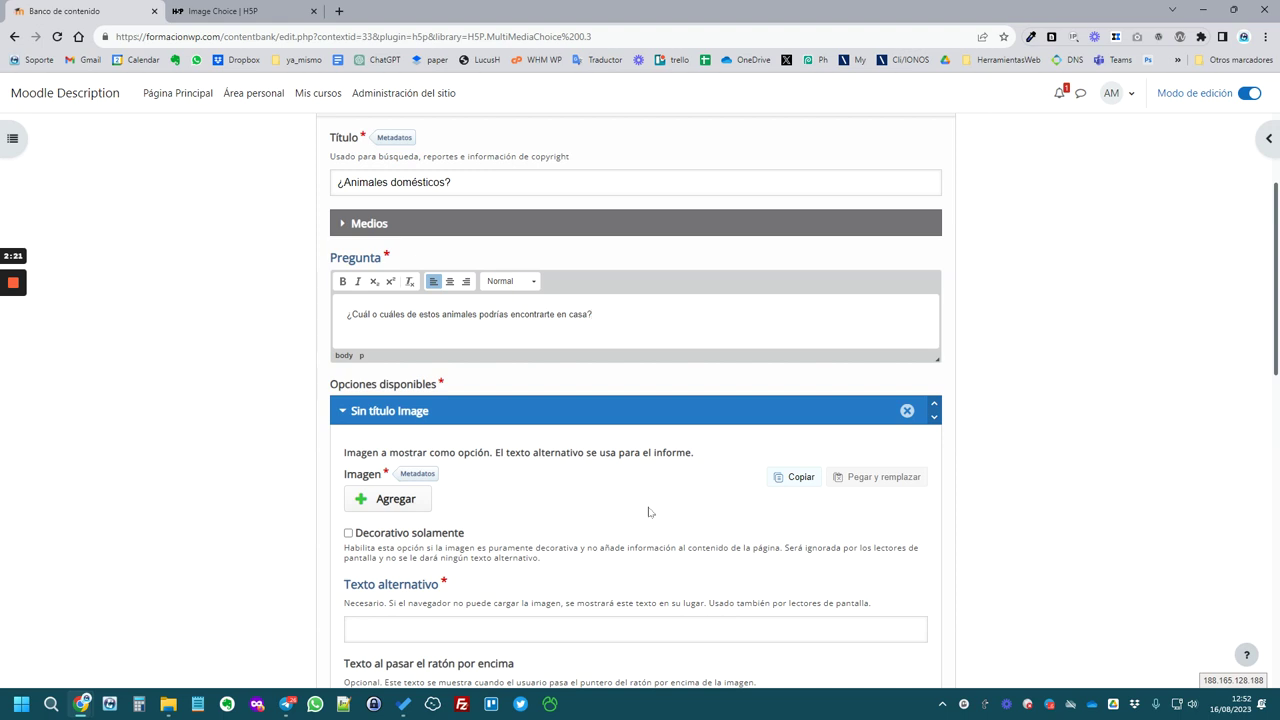
pyautogui.scroll(-1, 648, 512)
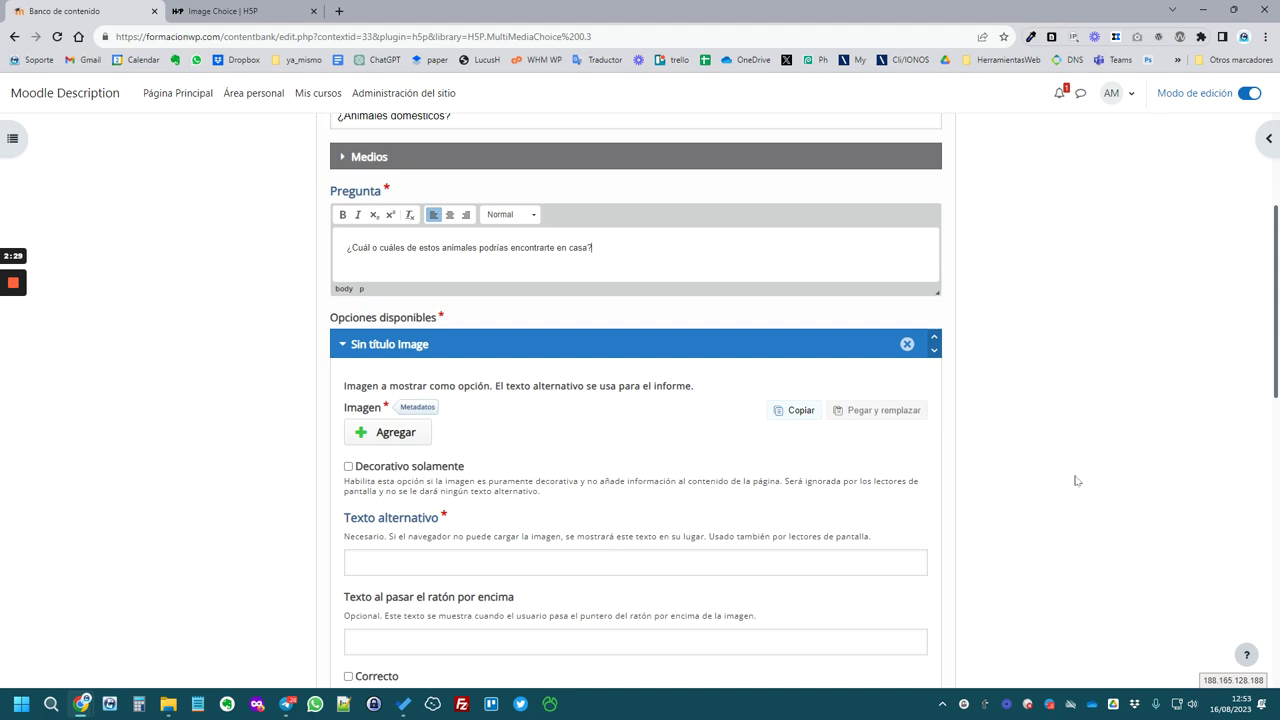
pyautogui.scroll(-1, 1060, 484)
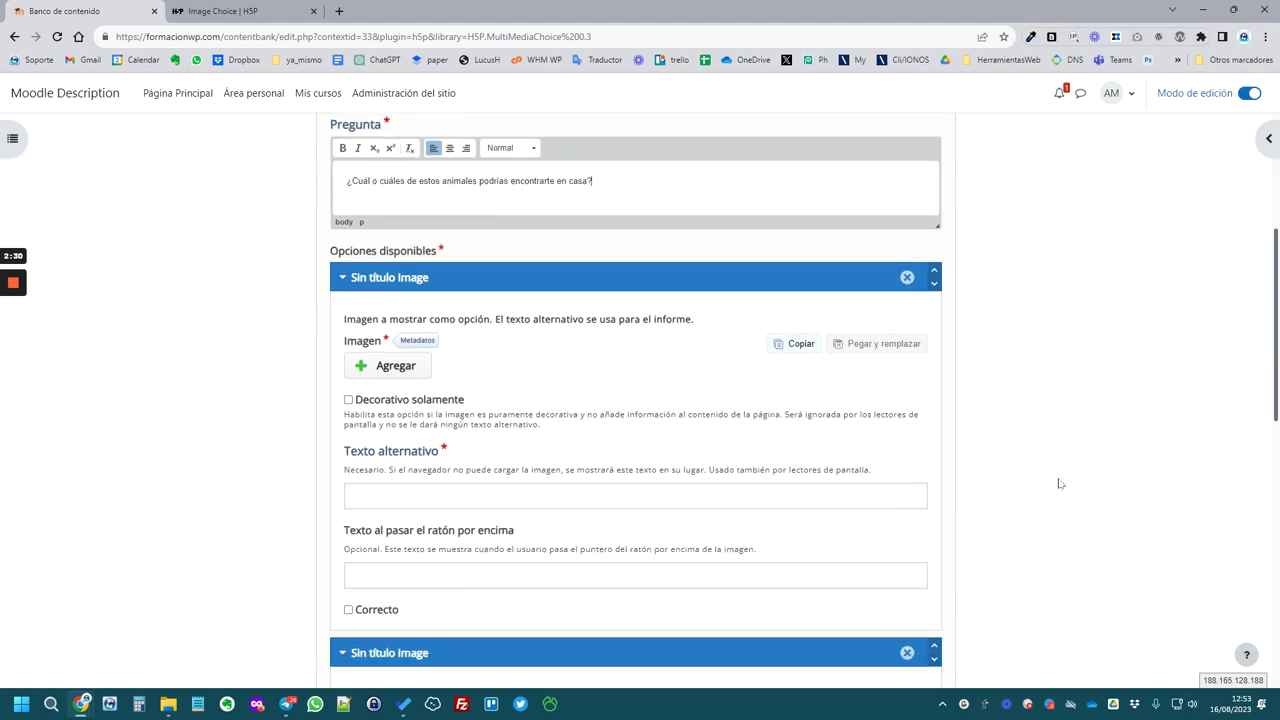
pyautogui.click(390, 370)
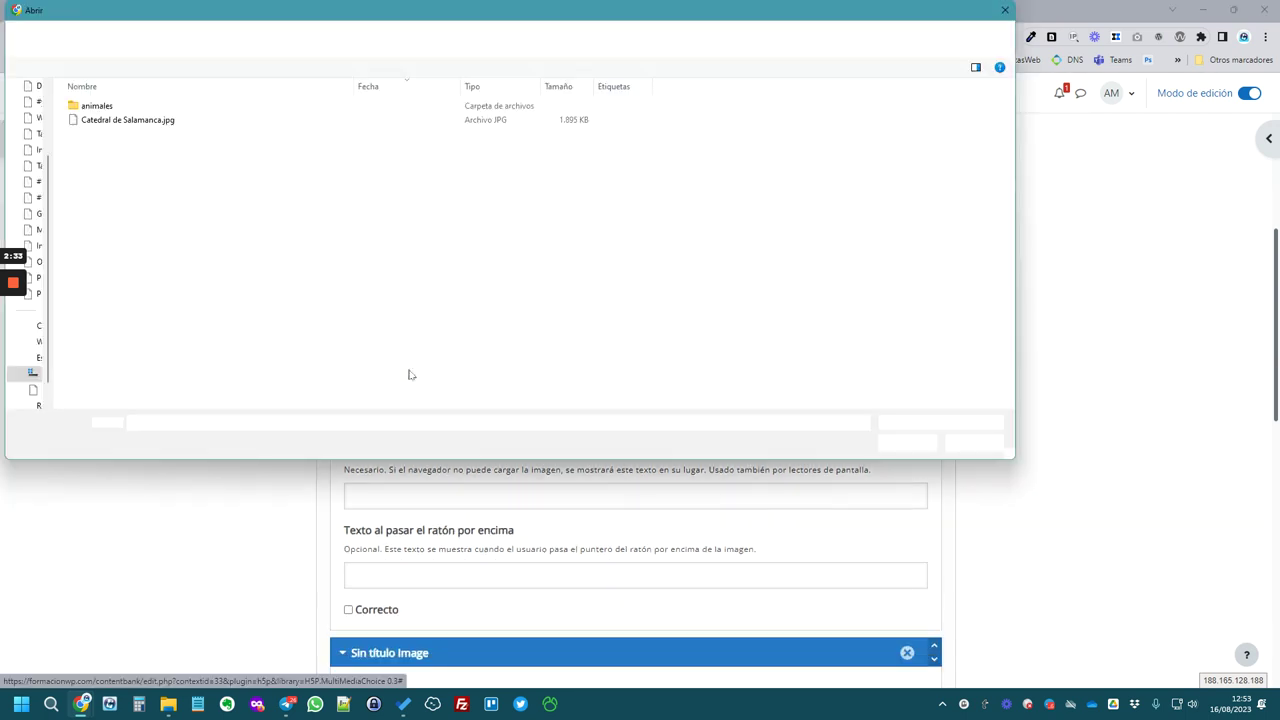
pyautogui.doubleClick(108, 103)
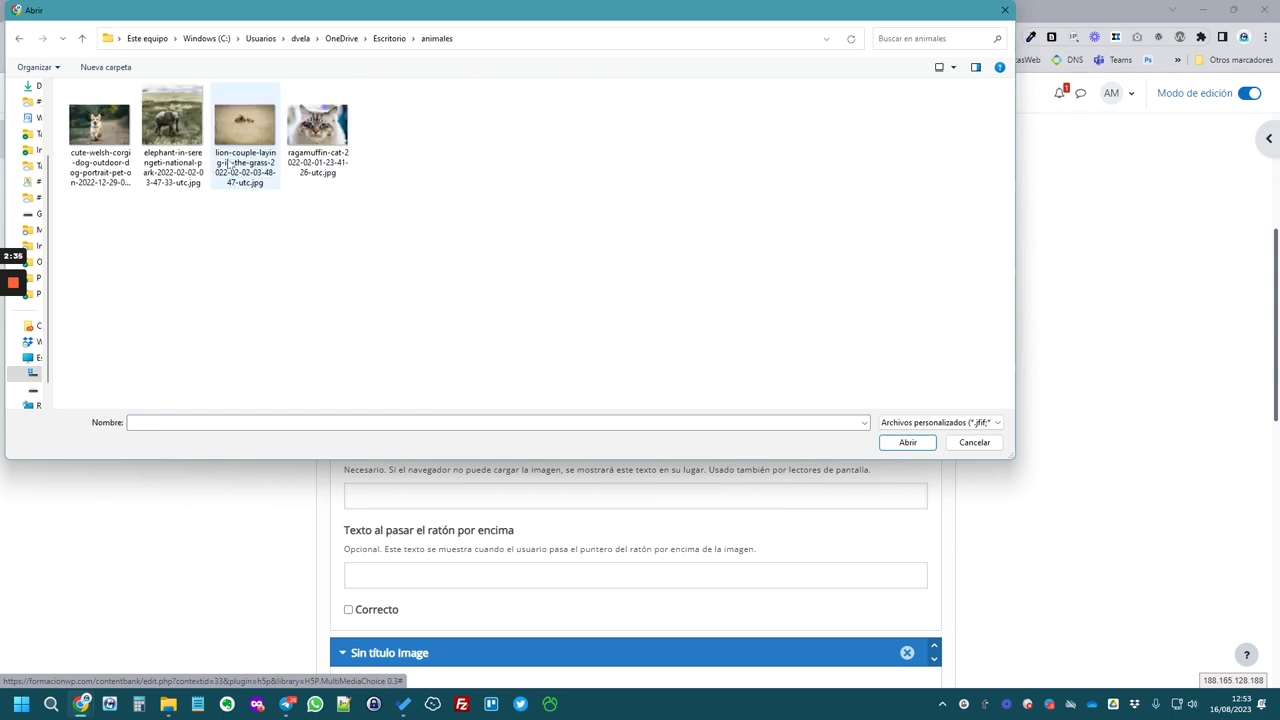
pyautogui.click(99, 125)
pyautogui.click(907, 442)
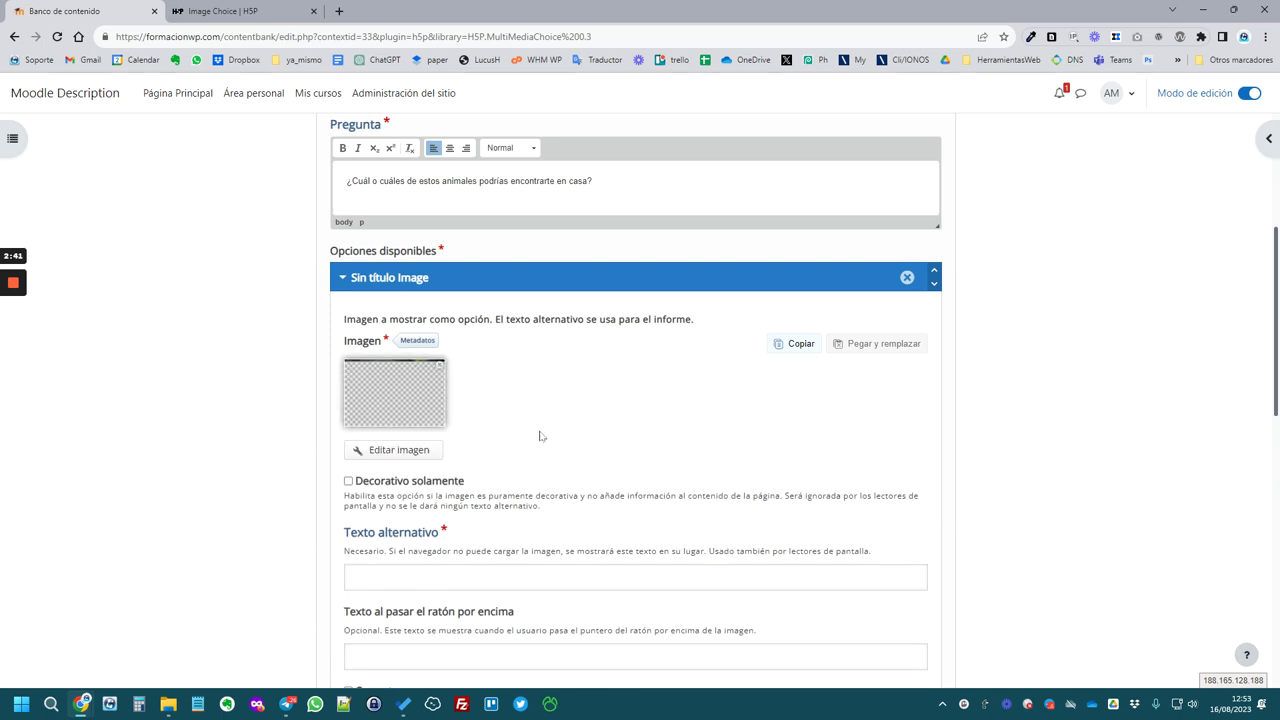
# - Give the dog option the alternative text "Perro" and hover text "Perrito muy chulo", and mark it as correct
pyautogui.click(495, 576)
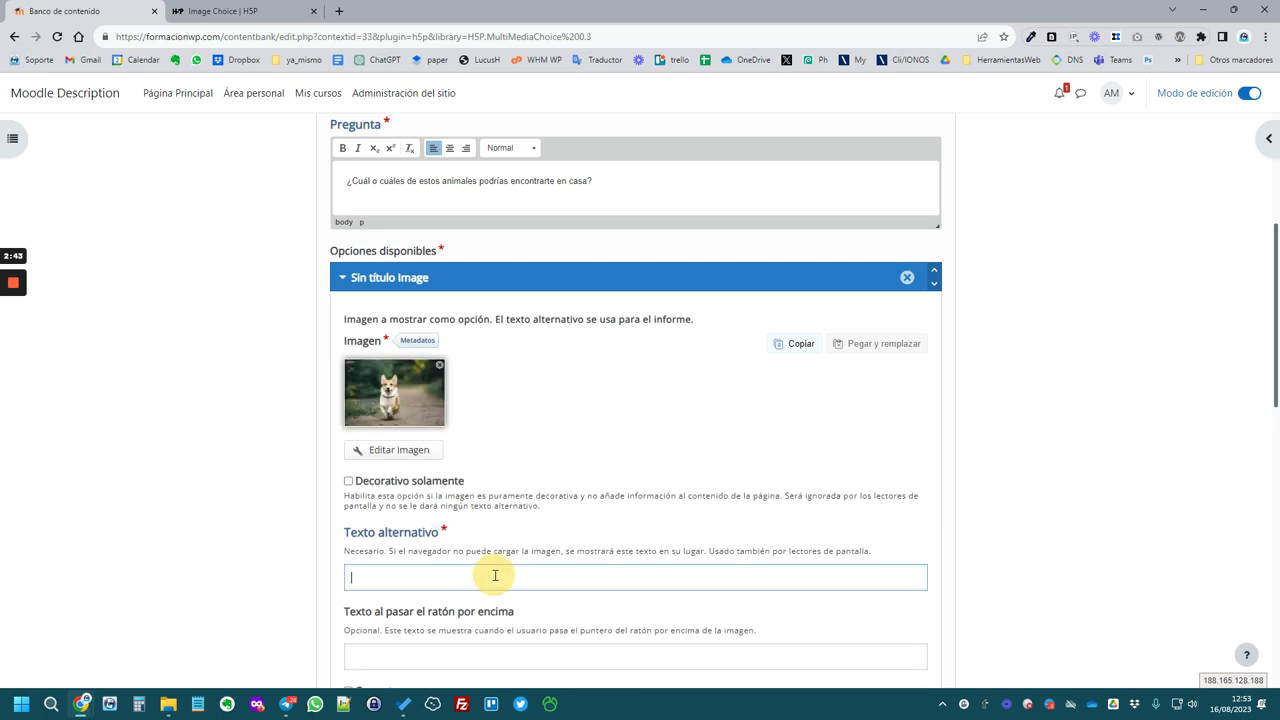
pyautogui.write('Perro')
pyautogui.scroll(-1, 495, 576)
pyautogui.click(486, 526)
pyautogui.write('Perrito muy chulo')
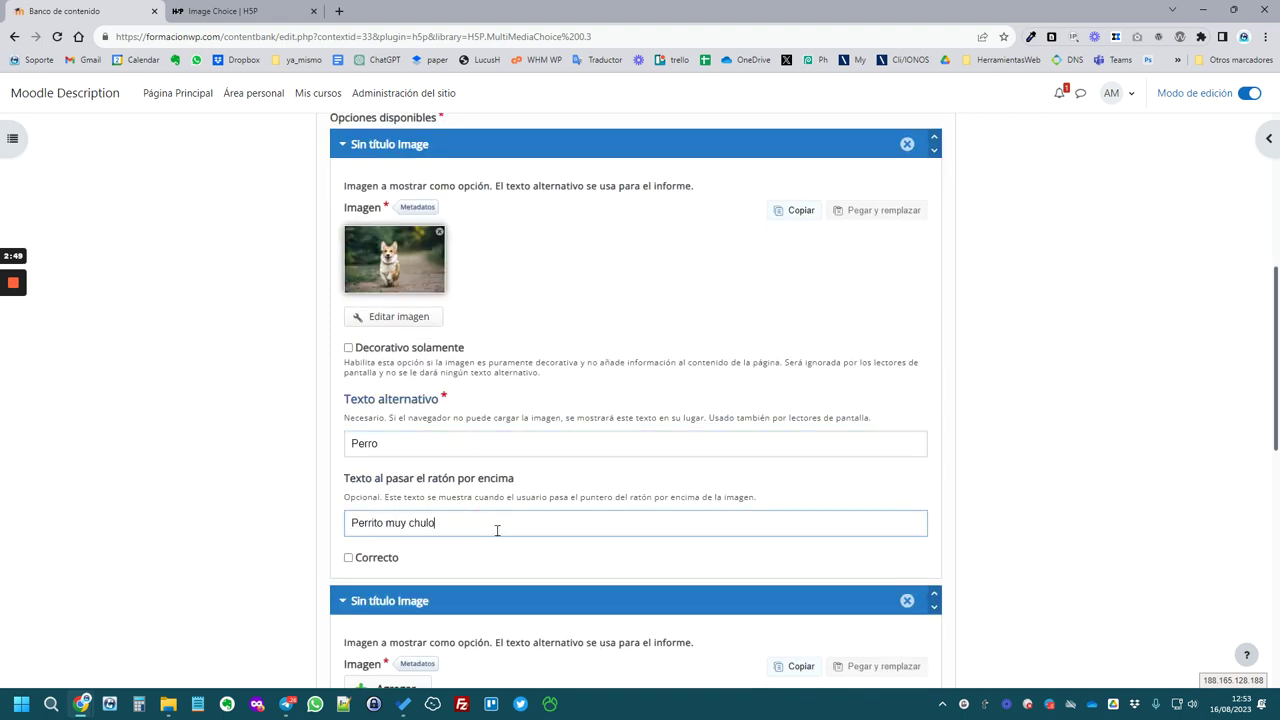
pyautogui.click(348, 559)
# - Upload the Serengeti elephant photo as the second option's image and set its alternative text to "Elefante"
pyautogui.scroll(-2, 388, 566)
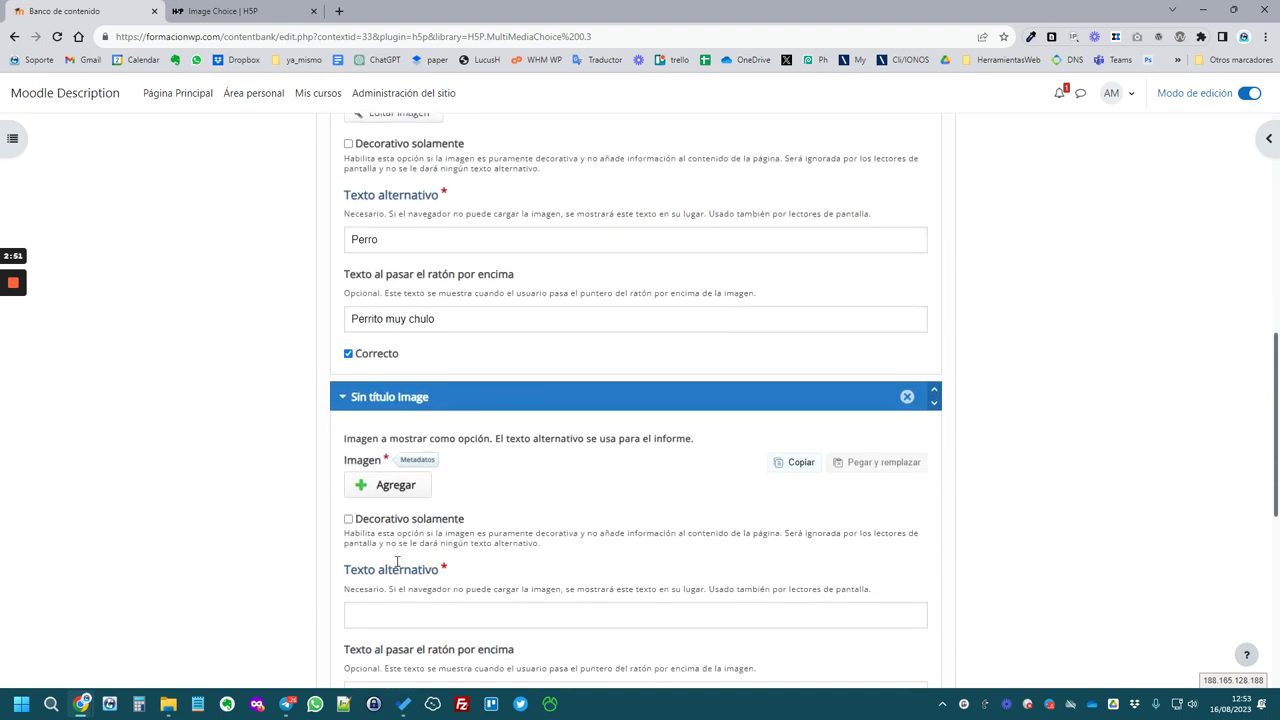
pyautogui.scroll(-1, 390, 566)
pyautogui.click(391, 420)
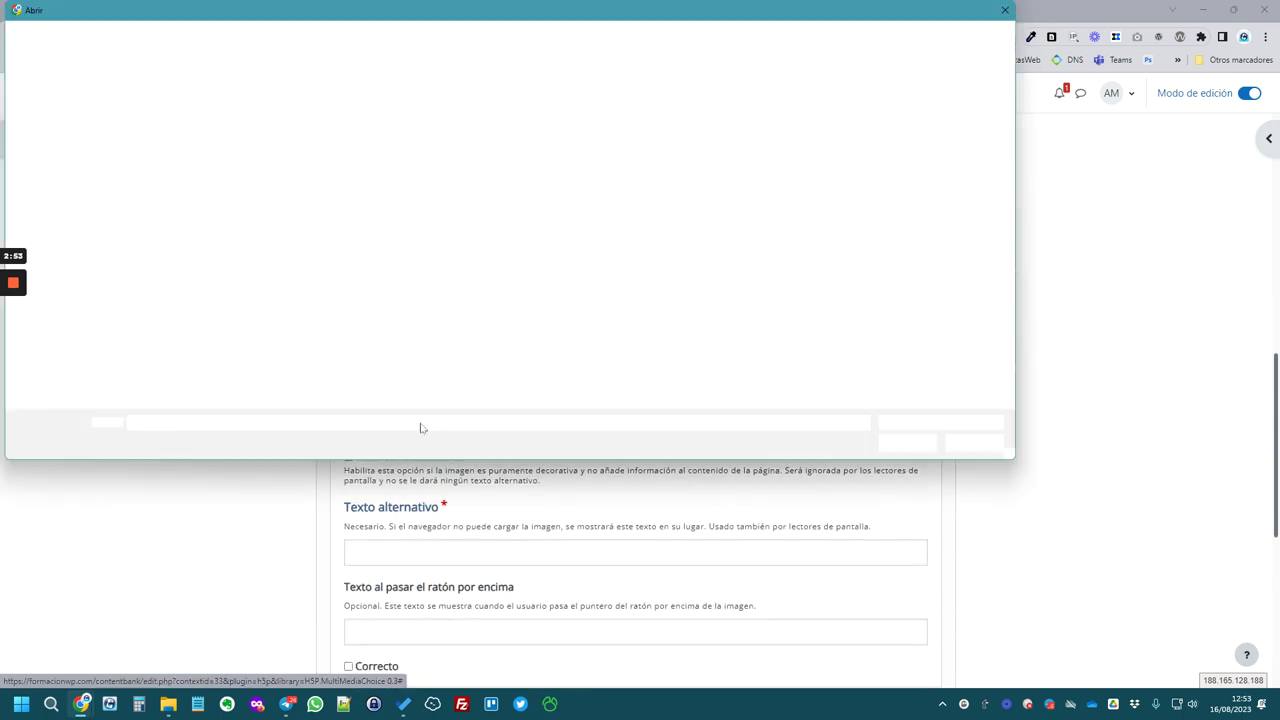
pyautogui.click(172, 130)
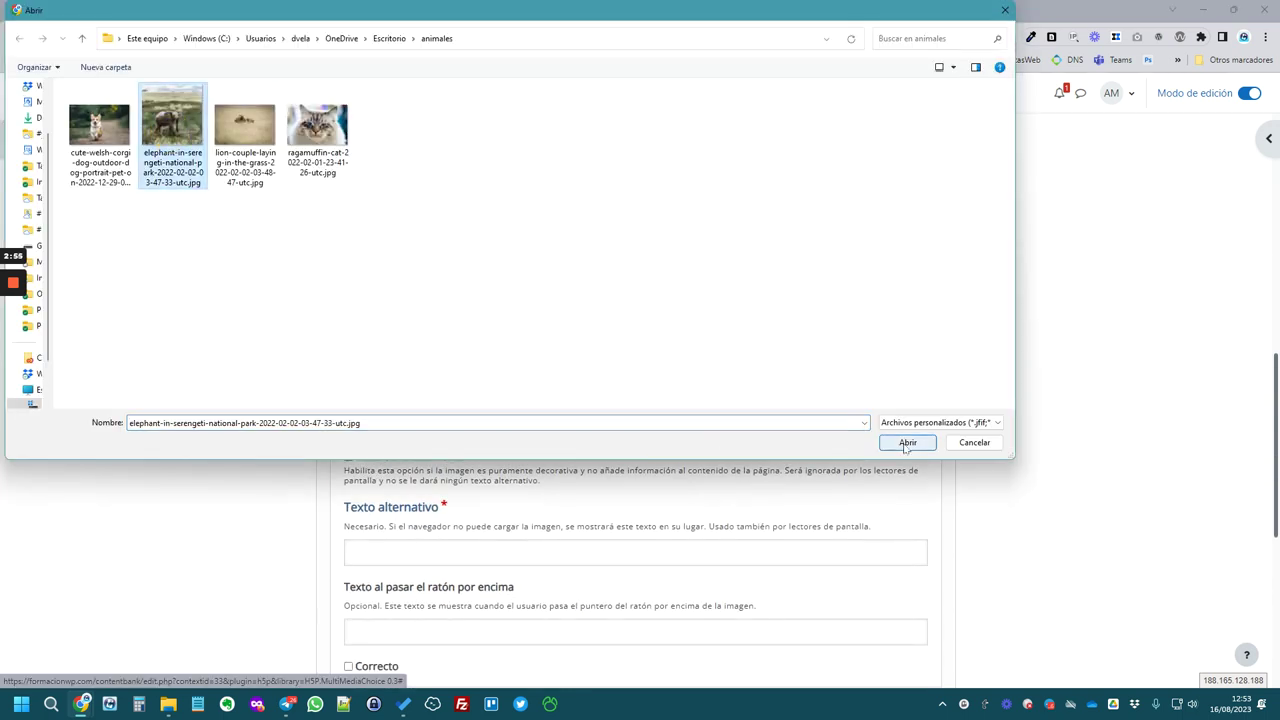
pyautogui.click(906, 442)
pyautogui.click(458, 549)
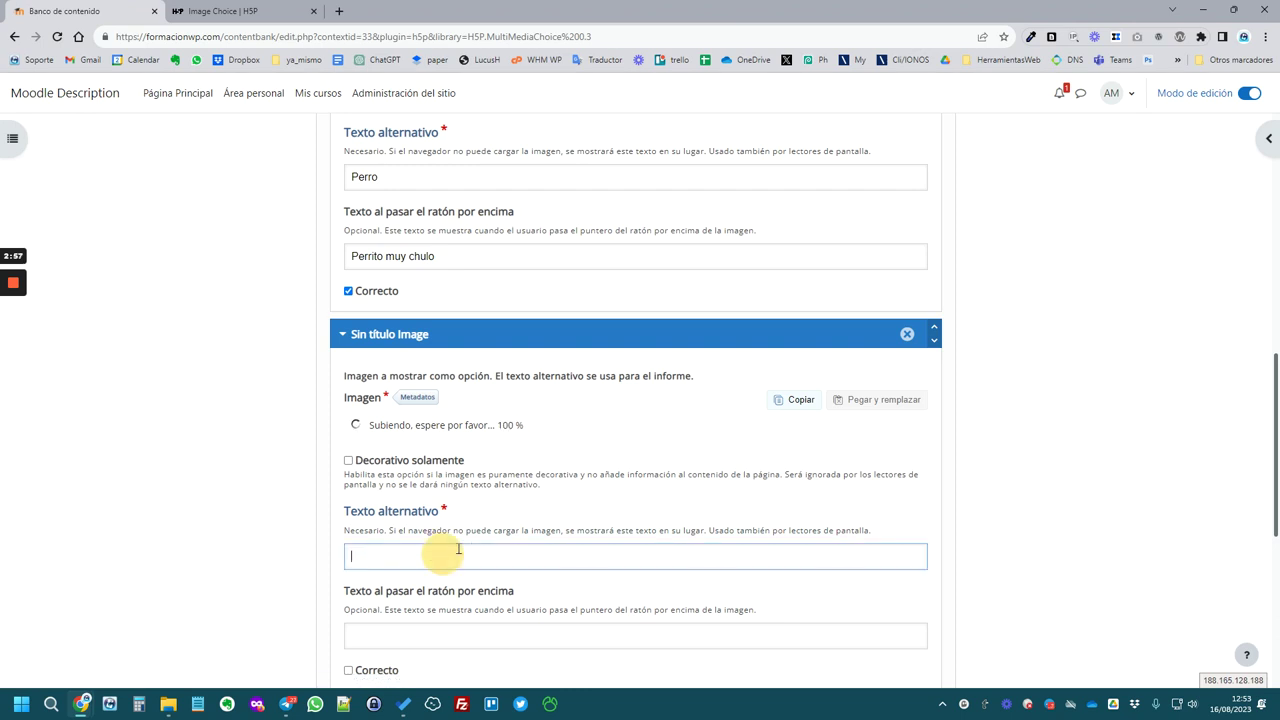
pyautogui.scroll(-1, 458, 549)
pyautogui.write('Elefante')
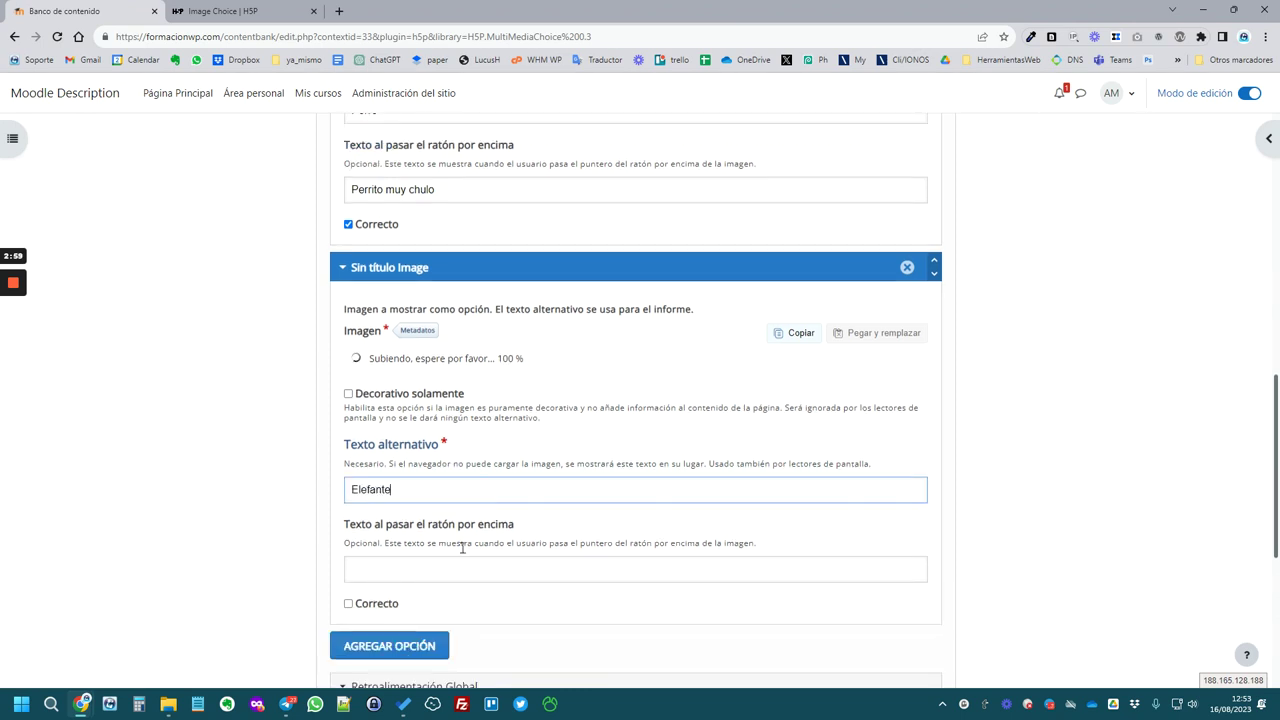
pyautogui.scroll(-4, 450, 560)
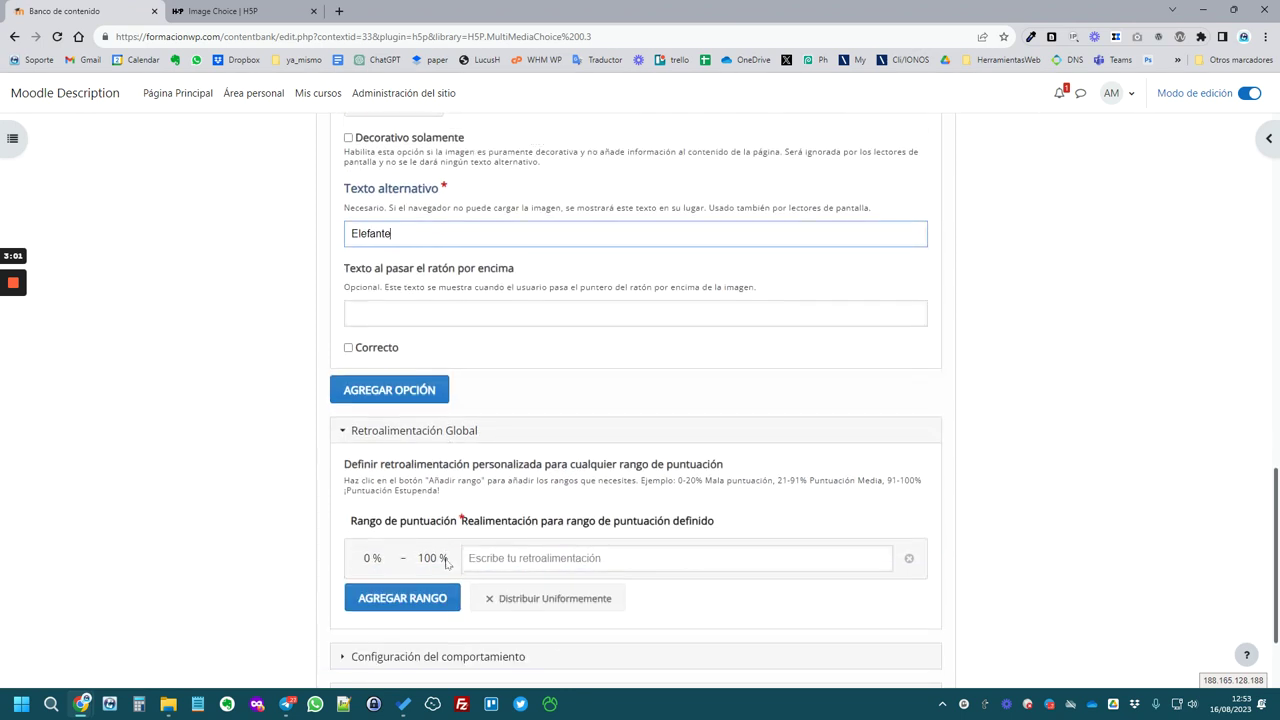
pyautogui.scroll(3, 455, 495)
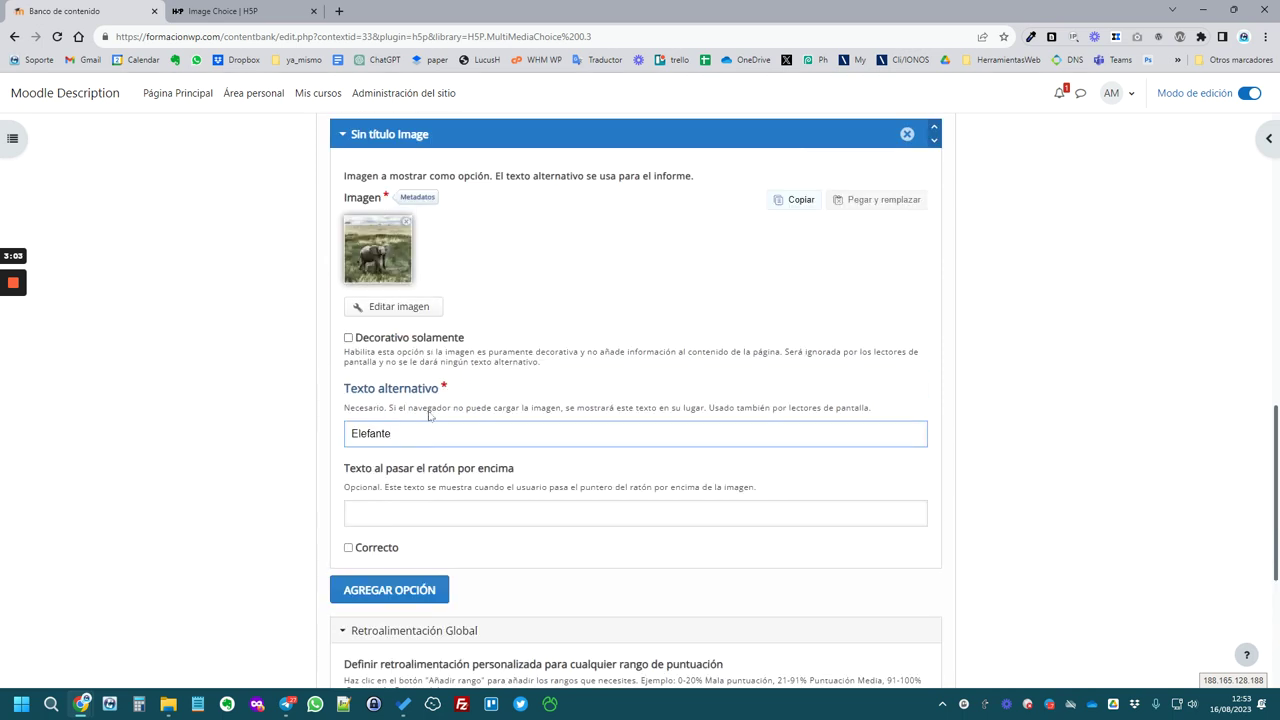
pyautogui.scroll(-1, 434, 414)
pyautogui.click(415, 527)
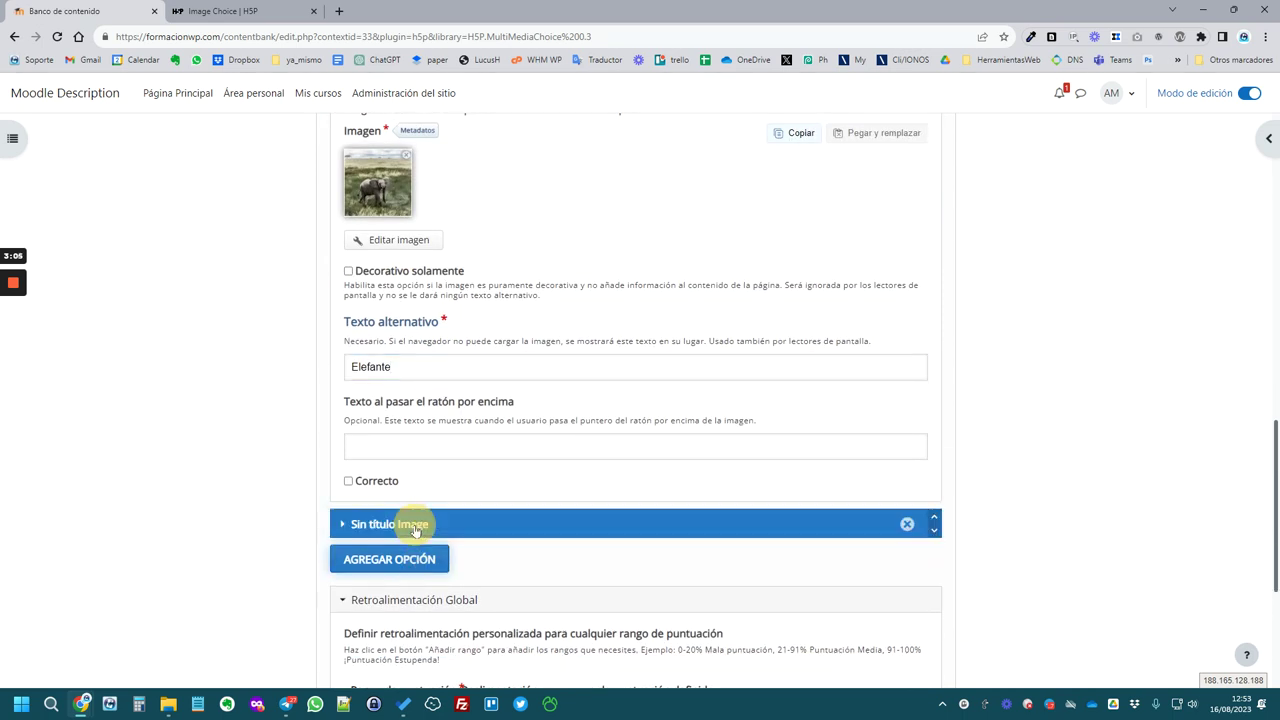
pyautogui.scroll(-2, 410, 500)
pyautogui.click(397, 484)
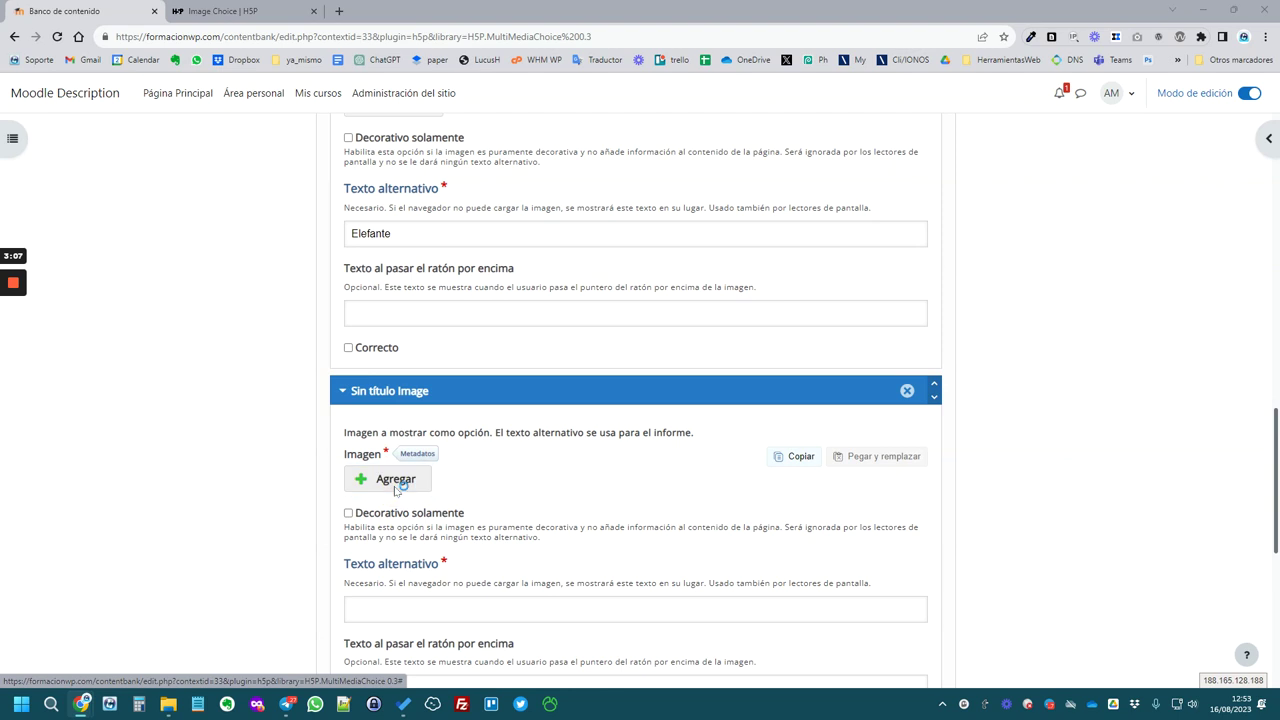
pyautogui.click(245, 135)
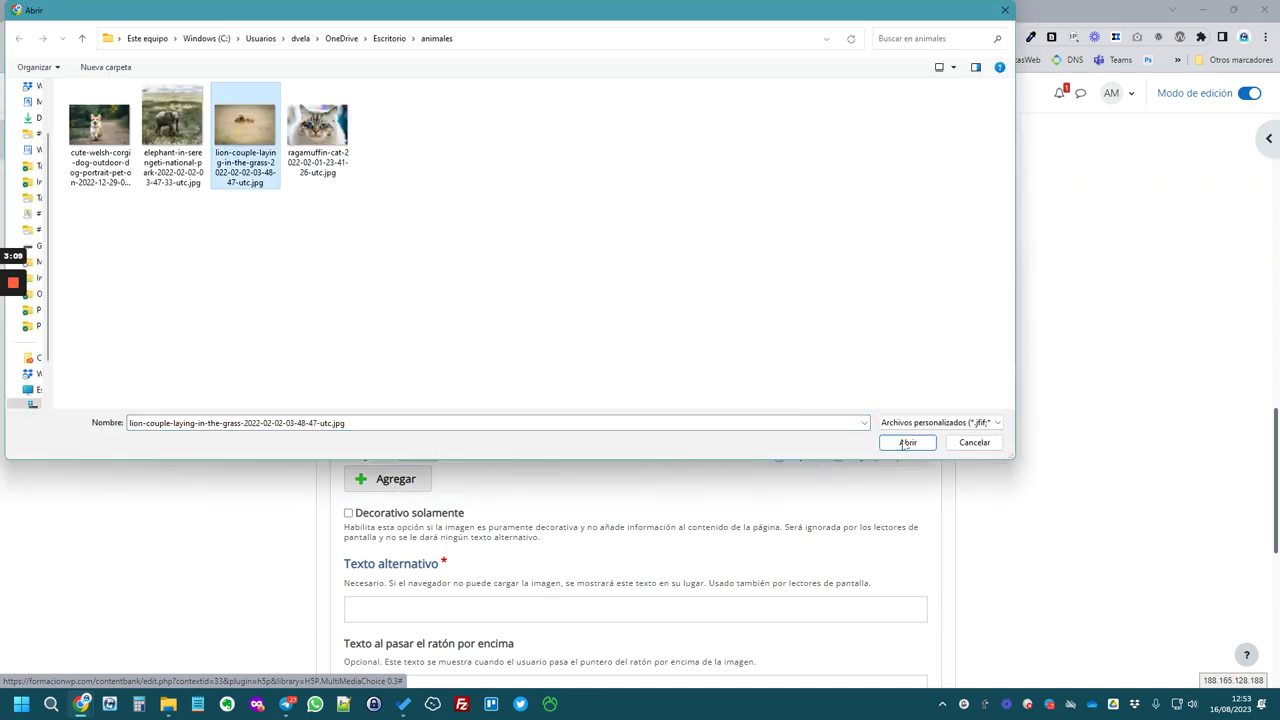
pyautogui.click(897, 441)
pyautogui.scroll(-2, 466, 608)
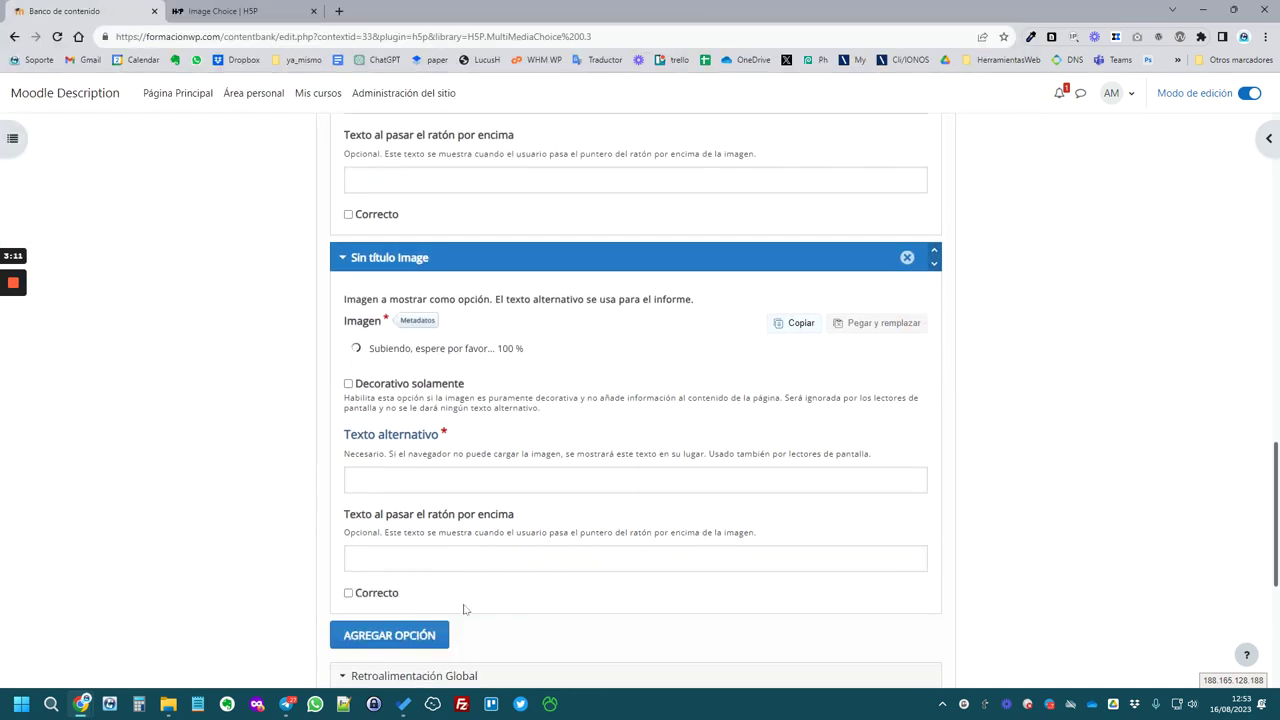
# - Set the alternative text of the lion option to "León"
pyautogui.click(428, 556)
pyautogui.write('León')
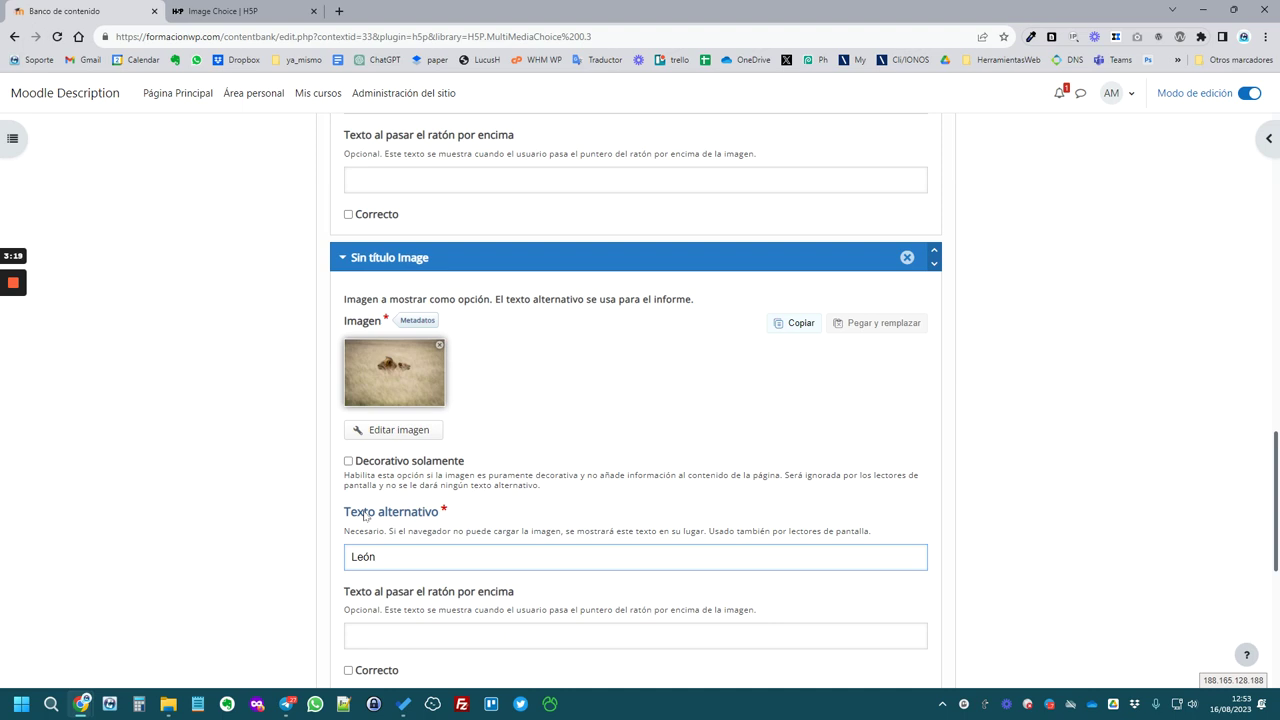
pyautogui.scroll(-1, 365, 515)
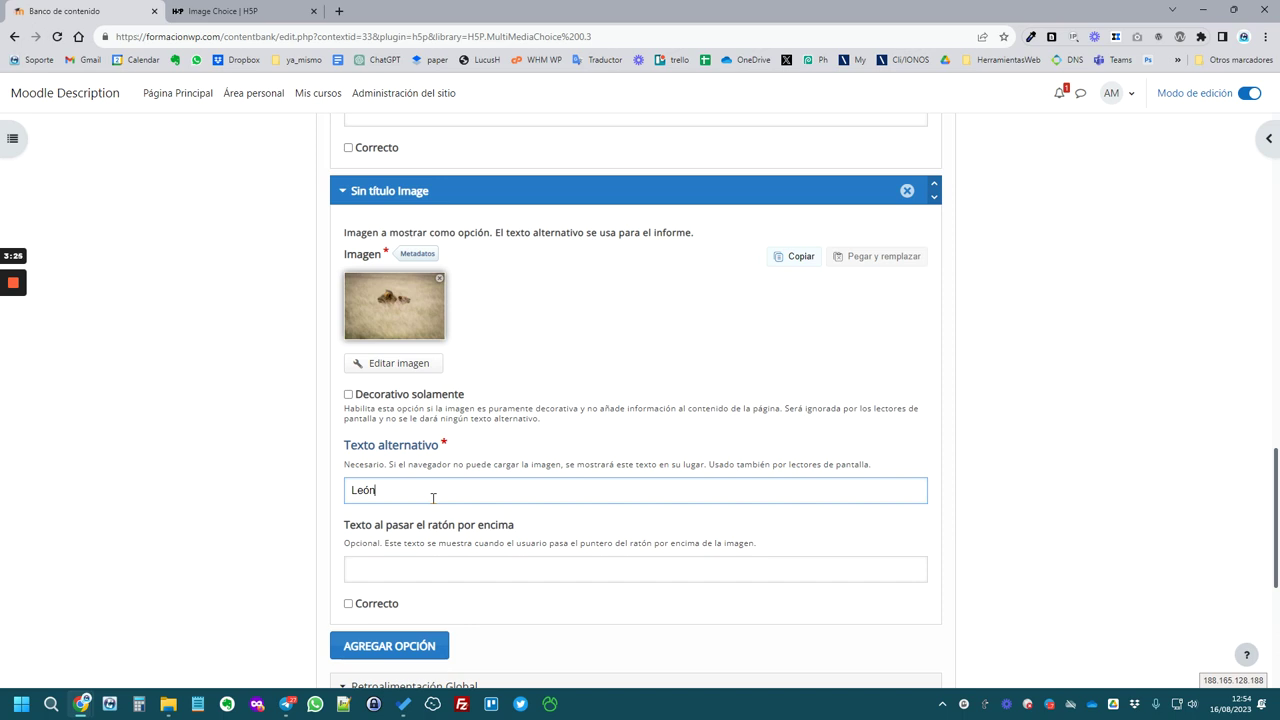
pyautogui.scroll(-1, 433, 497)
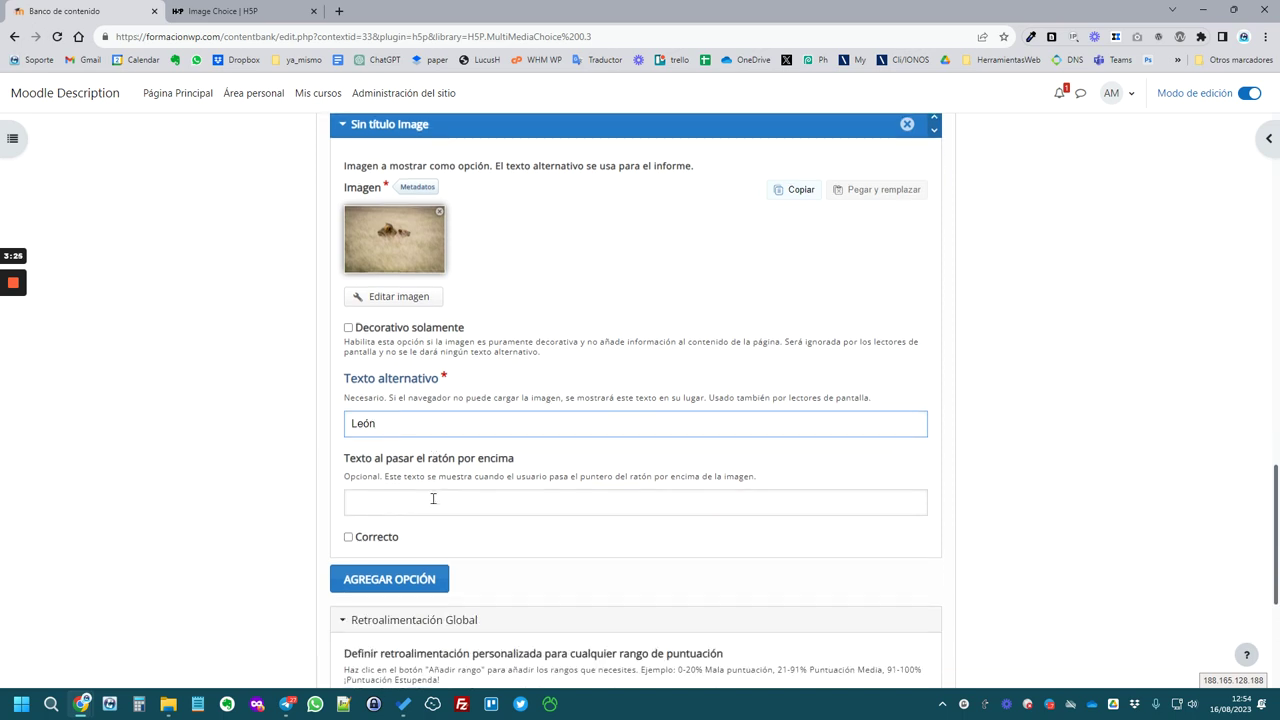
pyautogui.click(369, 580)
pyautogui.scroll(-4, 480, 560)
pyautogui.click(397, 400)
pyautogui.click(345, 162)
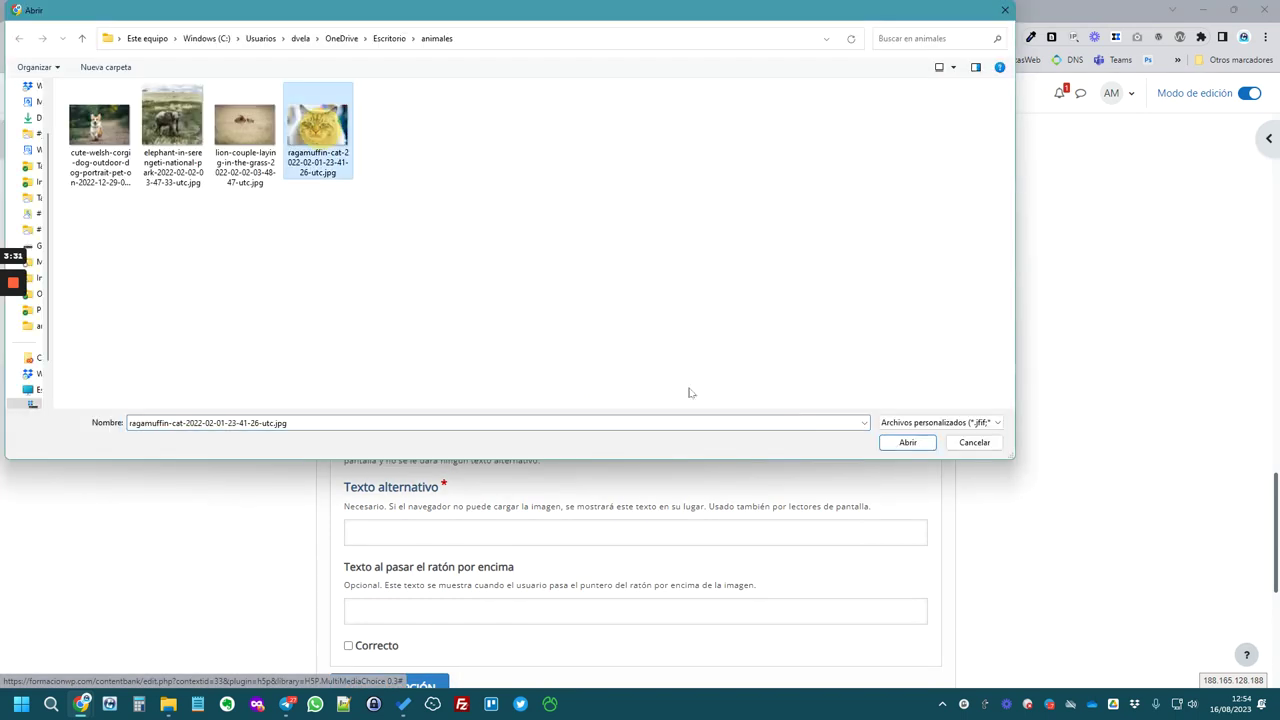
pyautogui.click(908, 442)
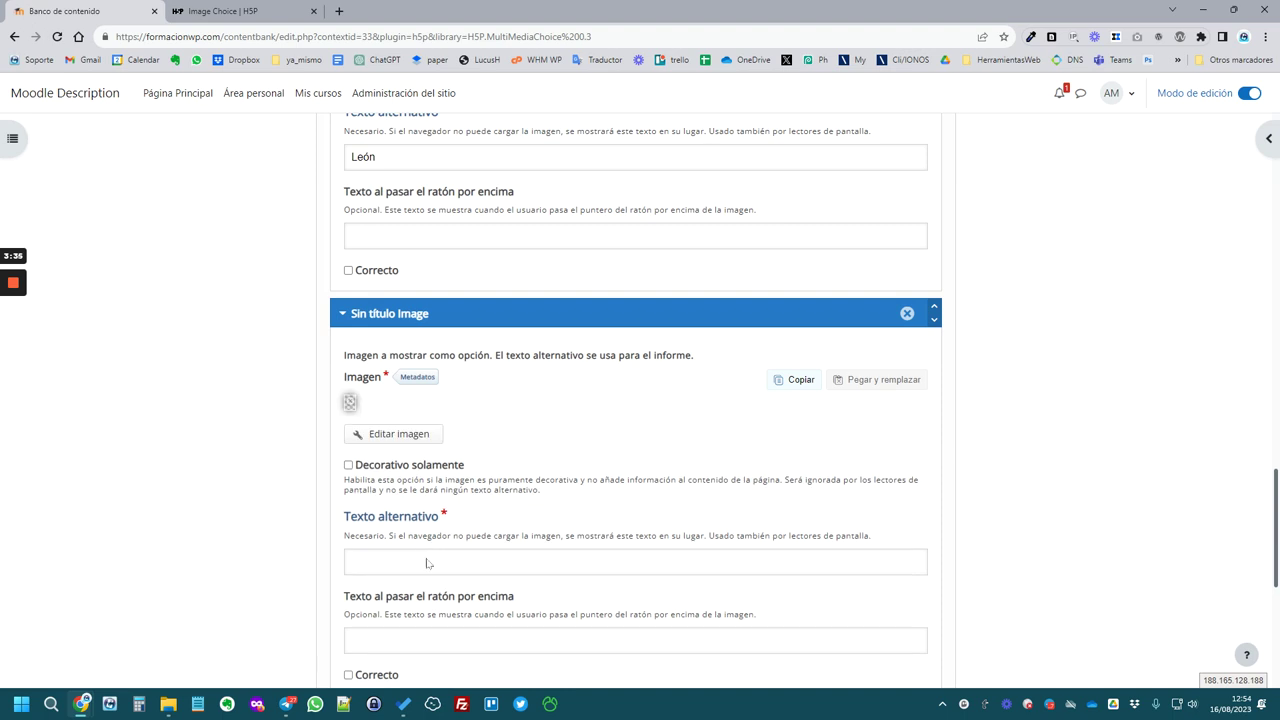
# - Give the cat option the alternative text "Gato", mark it as correct, and save the content
pyautogui.scroll(-1, 480, 565)
pyautogui.click(457, 480)
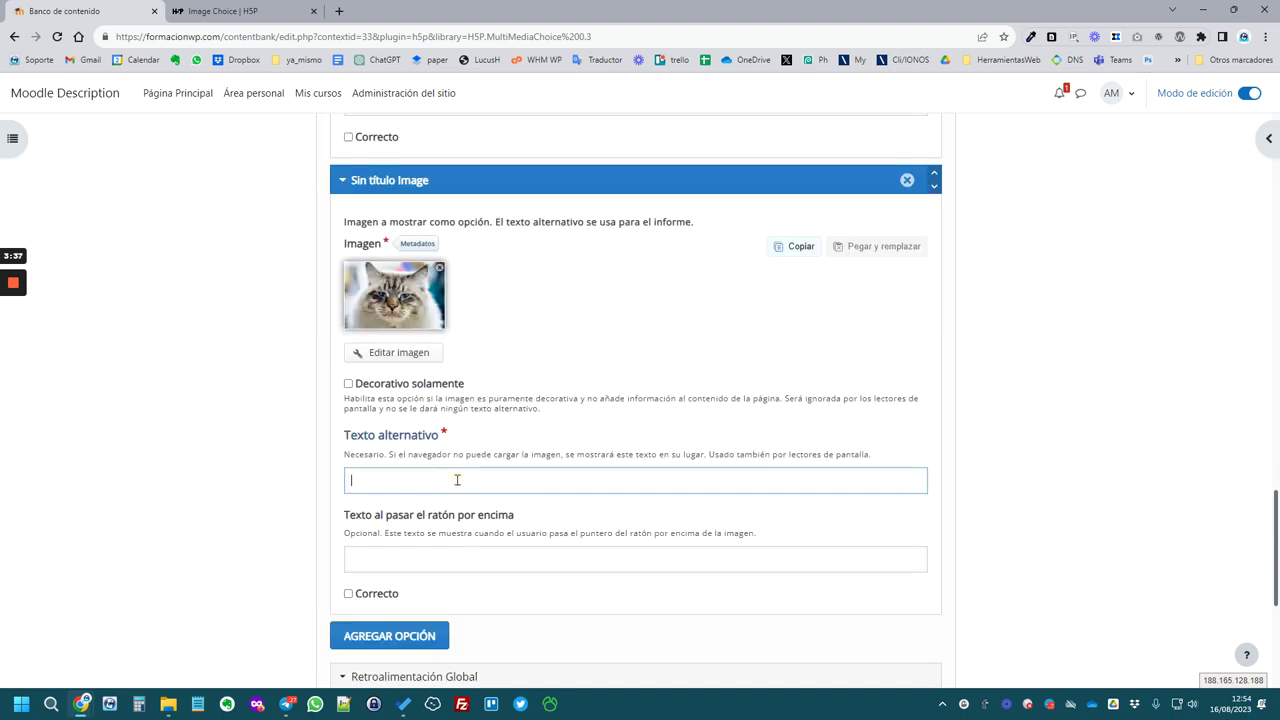
pyautogui.click(348, 593)
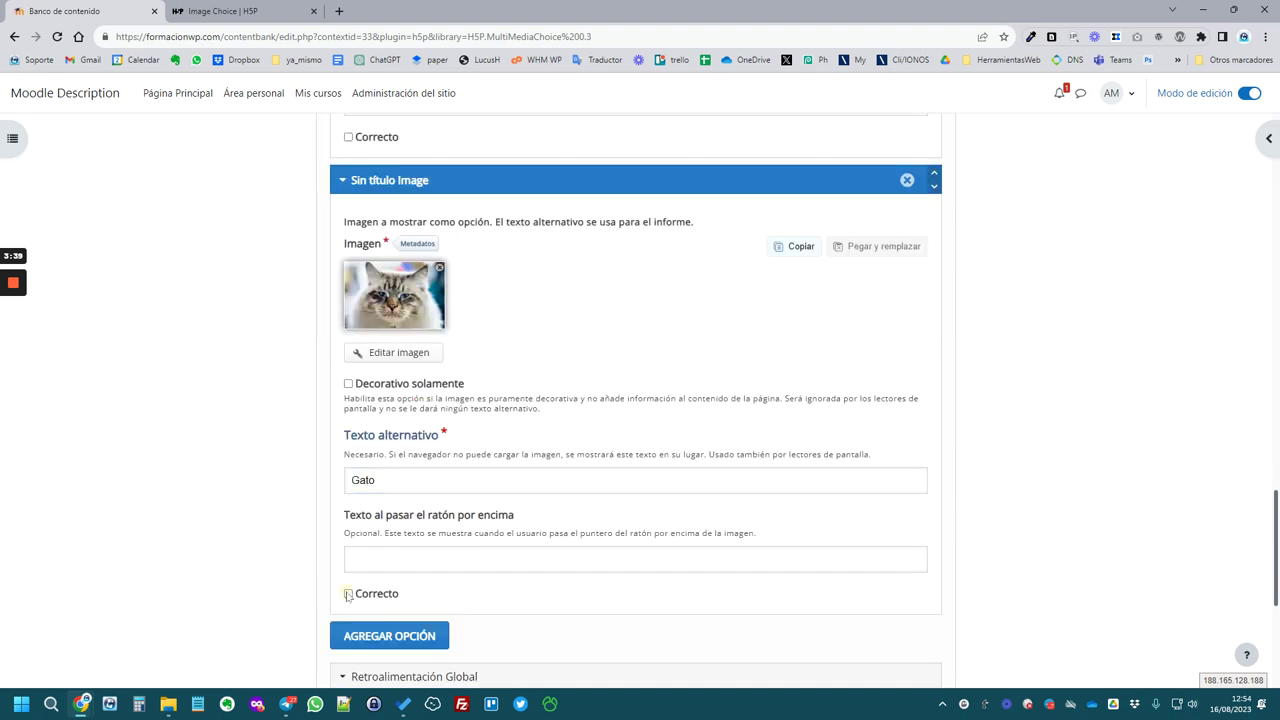
pyautogui.scroll(-3, 486, 400)
pyautogui.scroll(-1, 420, 410)
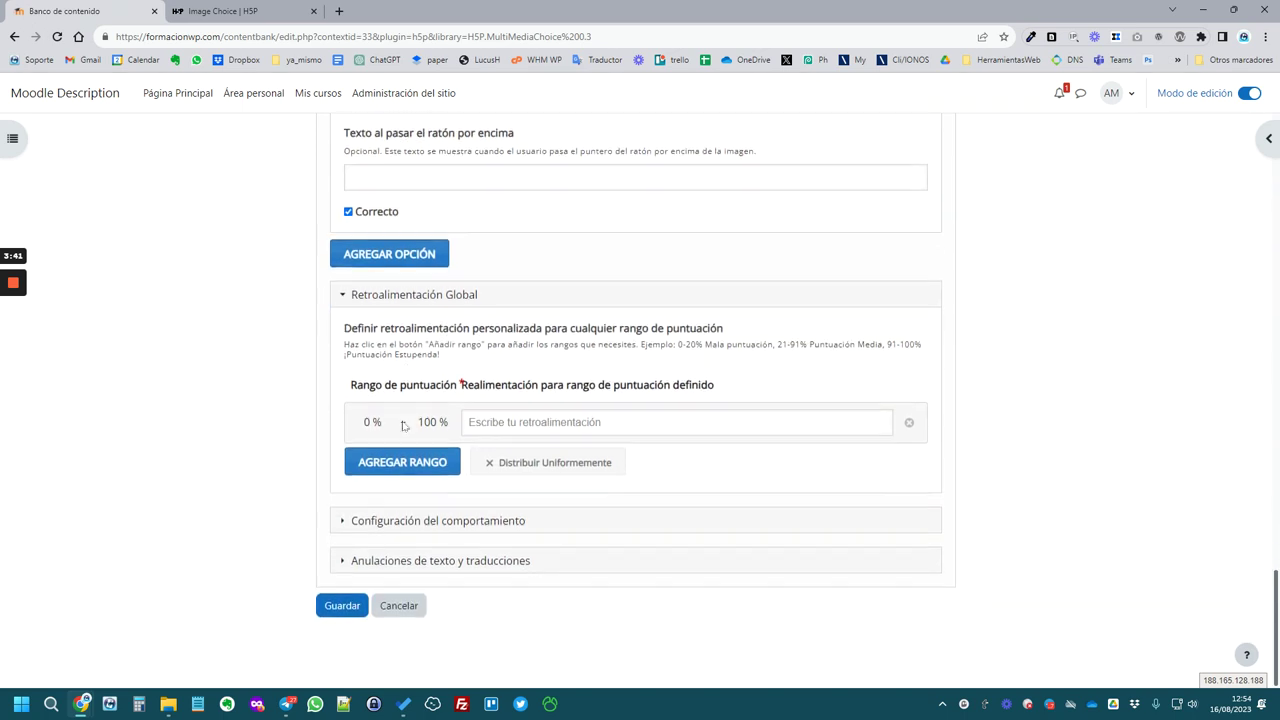
pyautogui.click(345, 606)
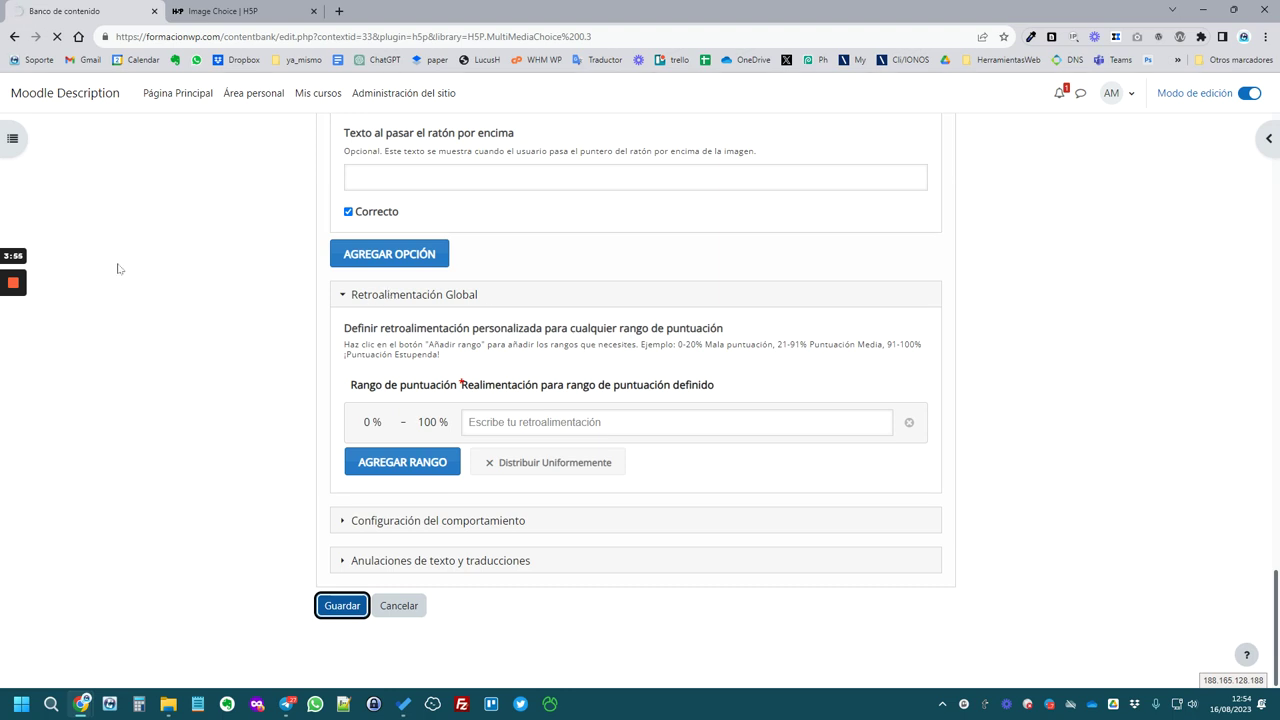
# - Test the saved activity by choosing the dog and cat images and checking the answer
pyautogui.moveTo(21, 301)
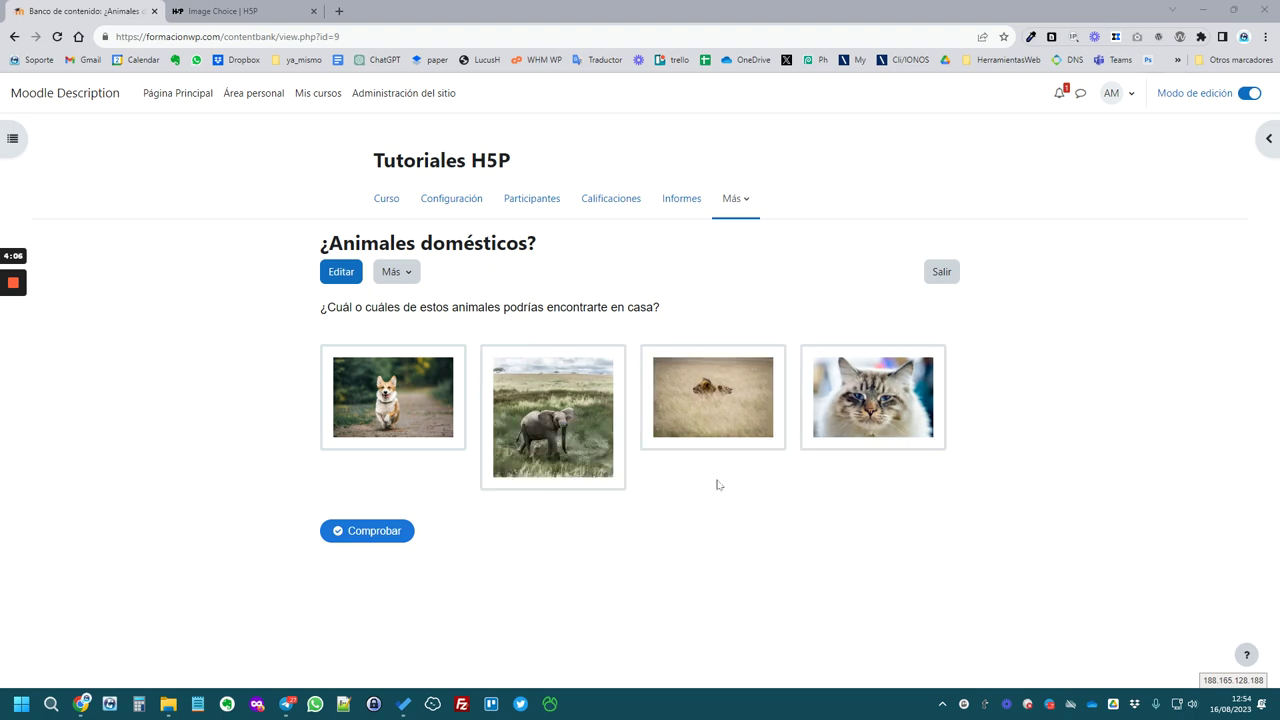
pyautogui.click(377, 405)
pyautogui.click(873, 397)
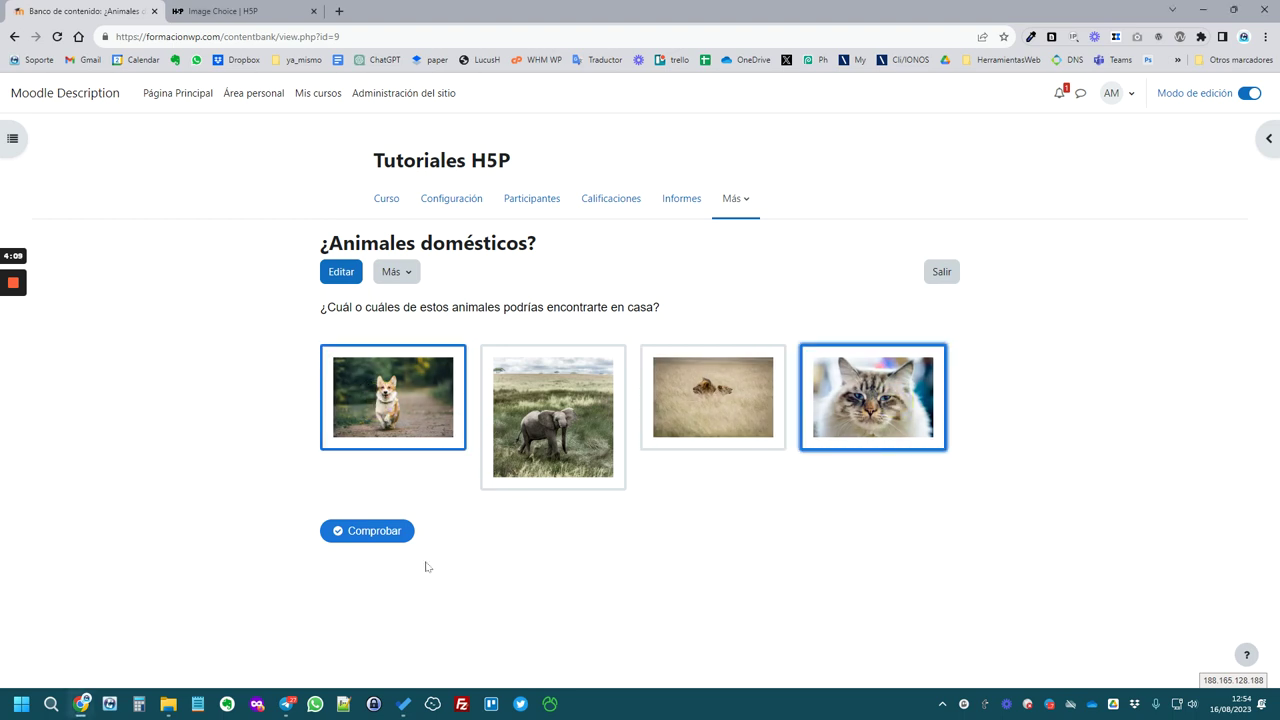
pyautogui.click(382, 538)
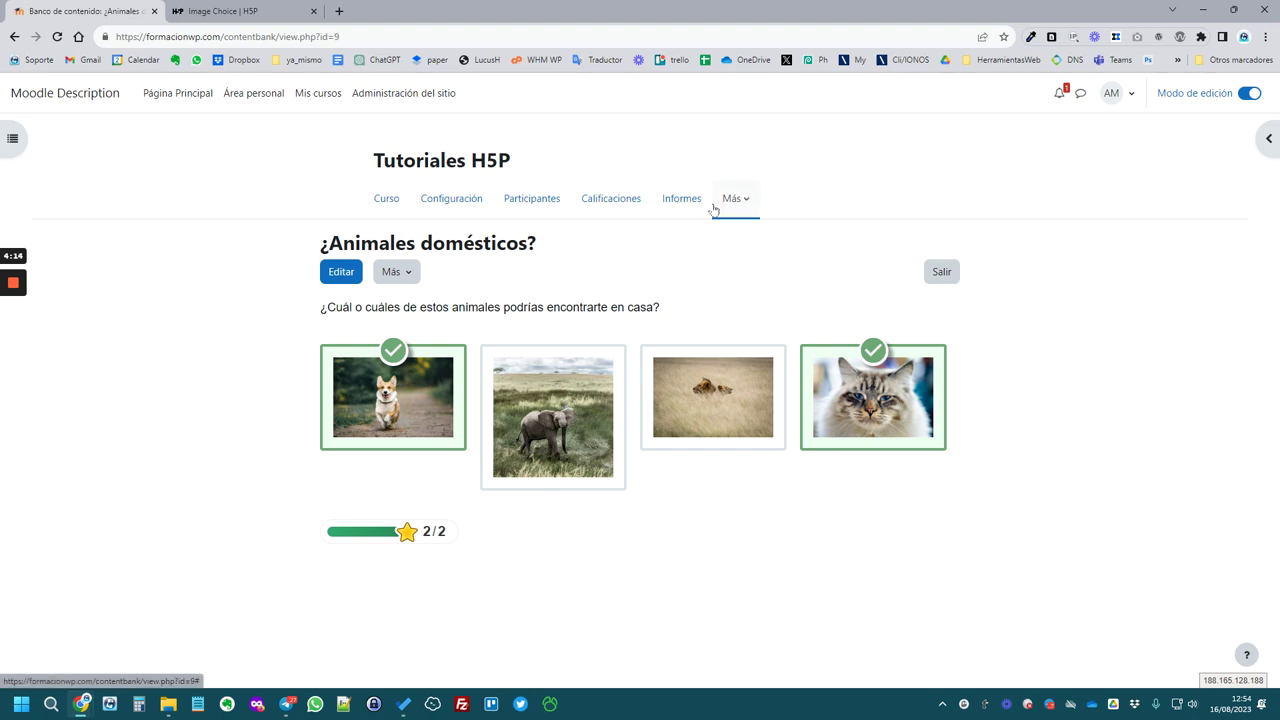
# - Return to the Tutoriales H5P course and add a new H5P activity to its General section
pyautogui.click(388, 199)
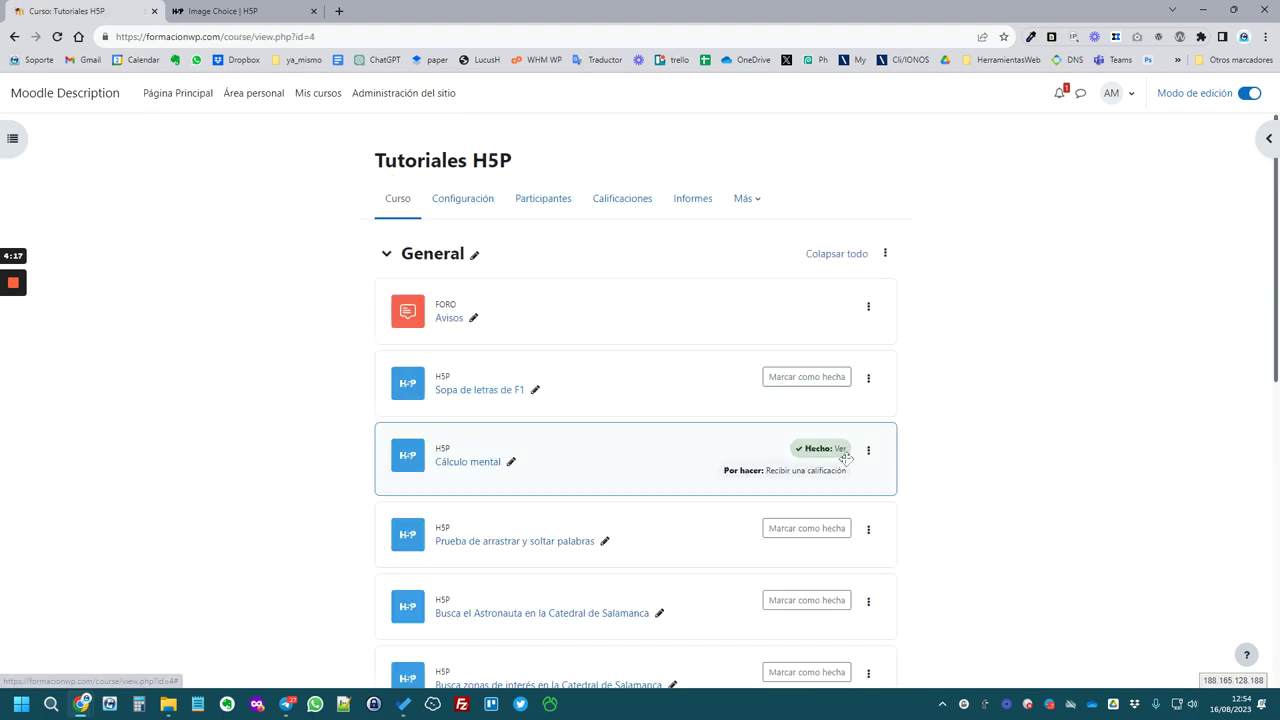
pyautogui.scroll(-3, 820, 452)
pyautogui.click(490, 484)
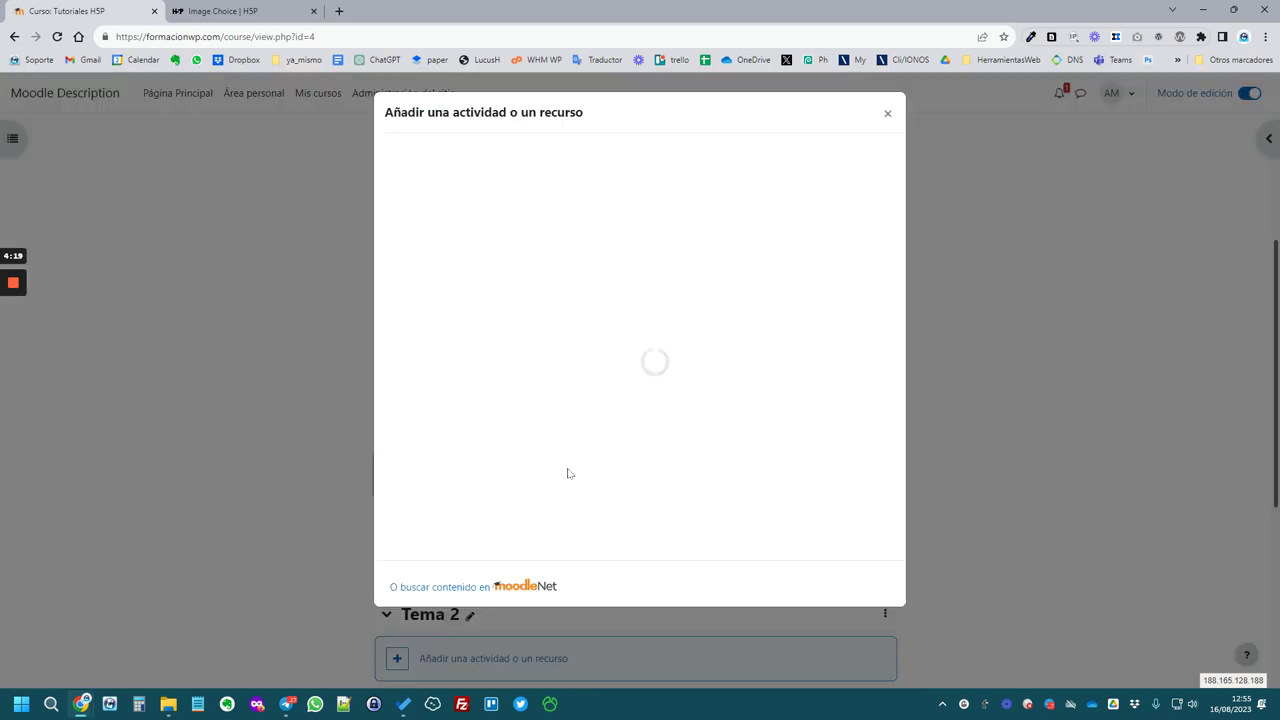
pyautogui.click(497, 157)
pyautogui.write('h5p')
pyautogui.click(430, 246)
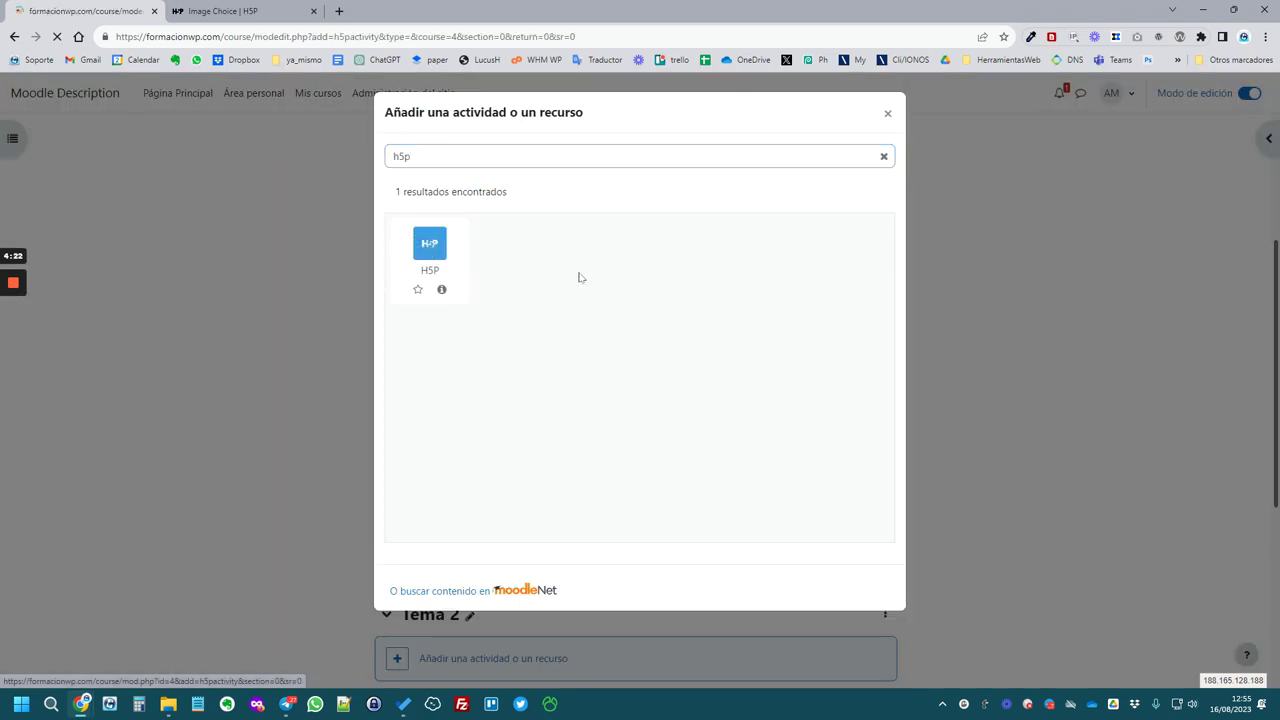
# - Name the new H5P activity "Selecciona animales domésticos"
pyautogui.write('Seleciona')
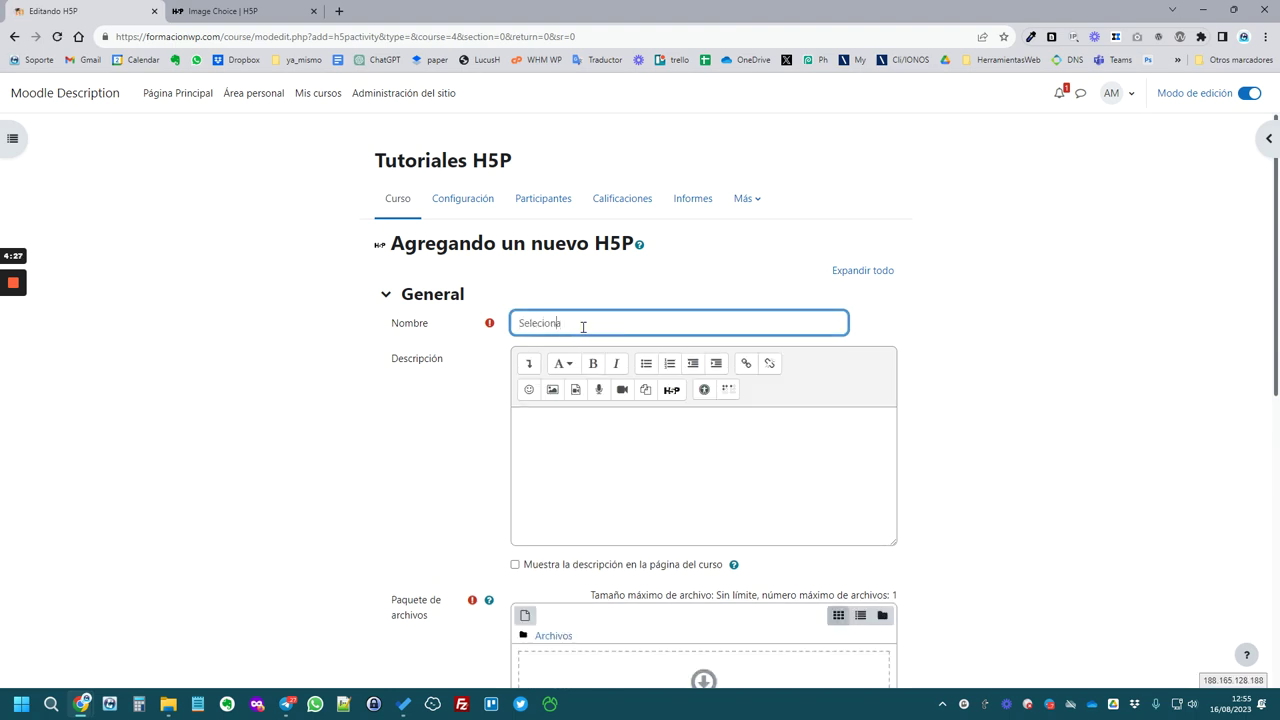
pyautogui.write('c')
pyautogui.press('End')
pyautogui.write('animale')
pyautogui.scroll(-2, 700, 500)
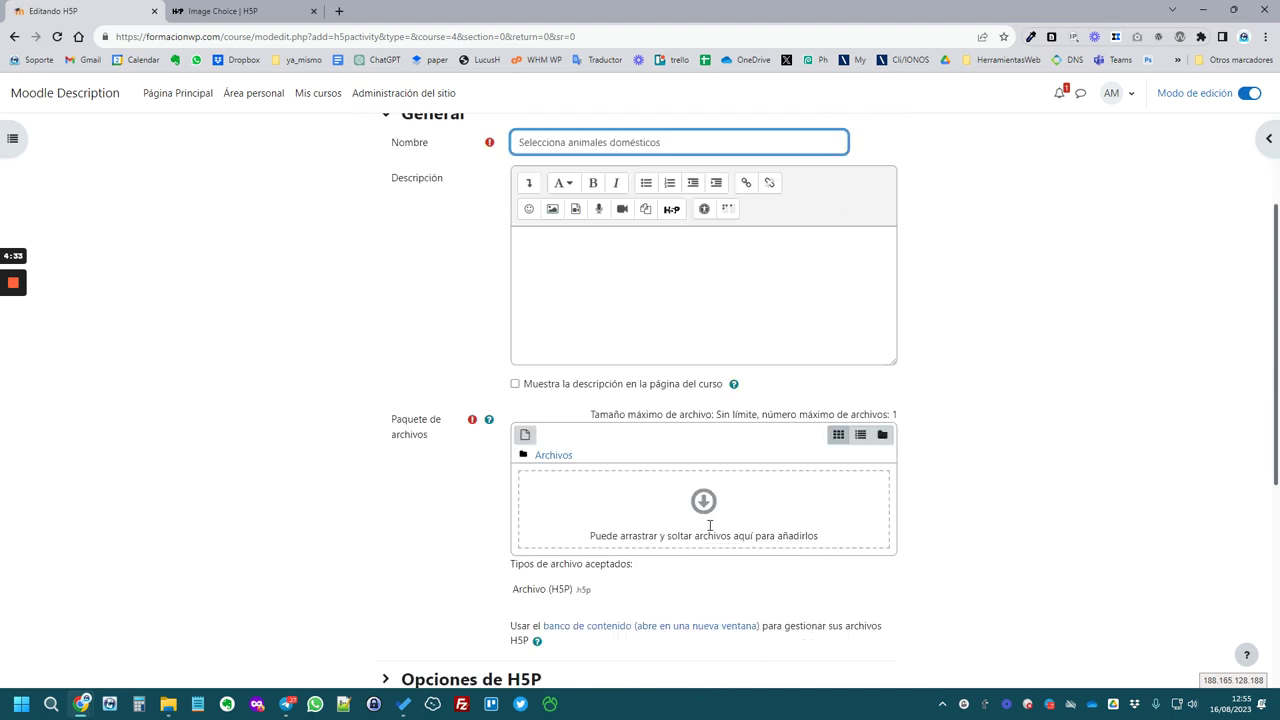
pyautogui.click(708, 500)
pyautogui.click(914, 221)
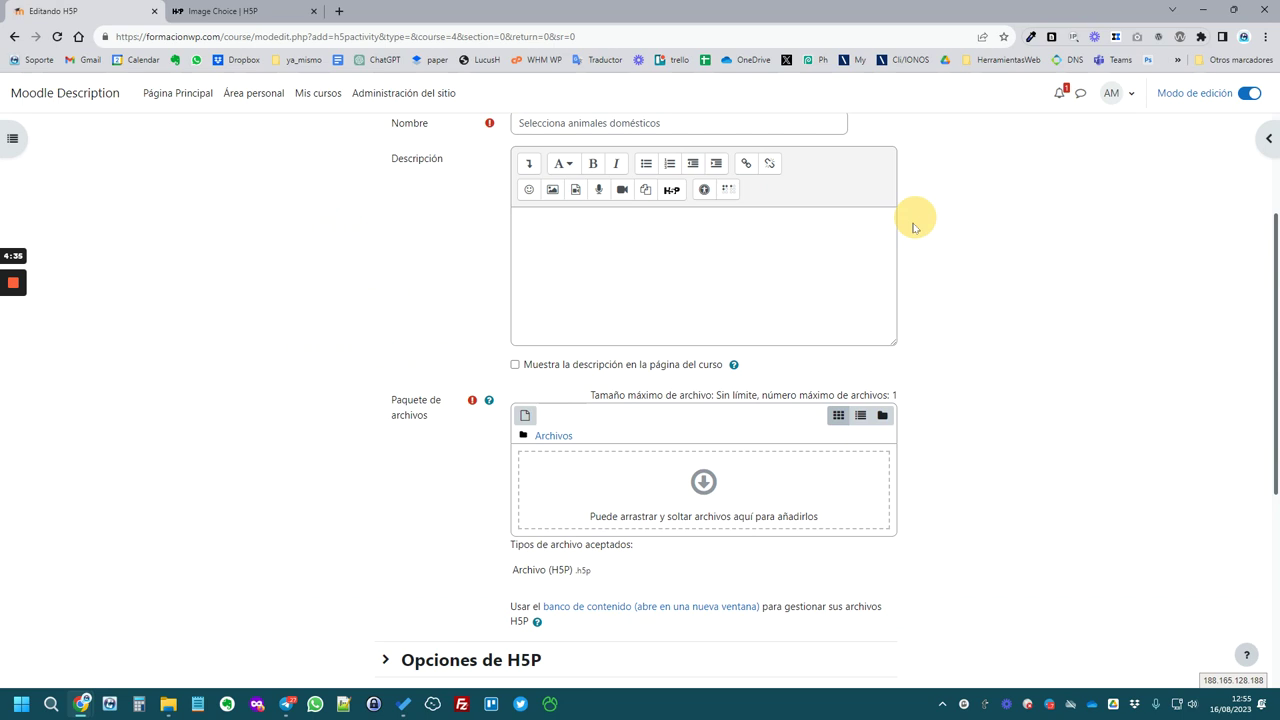
# - Download the "¿Animales domésticos?" content from the content bank and return to the activity form
pyautogui.click(608, 606)
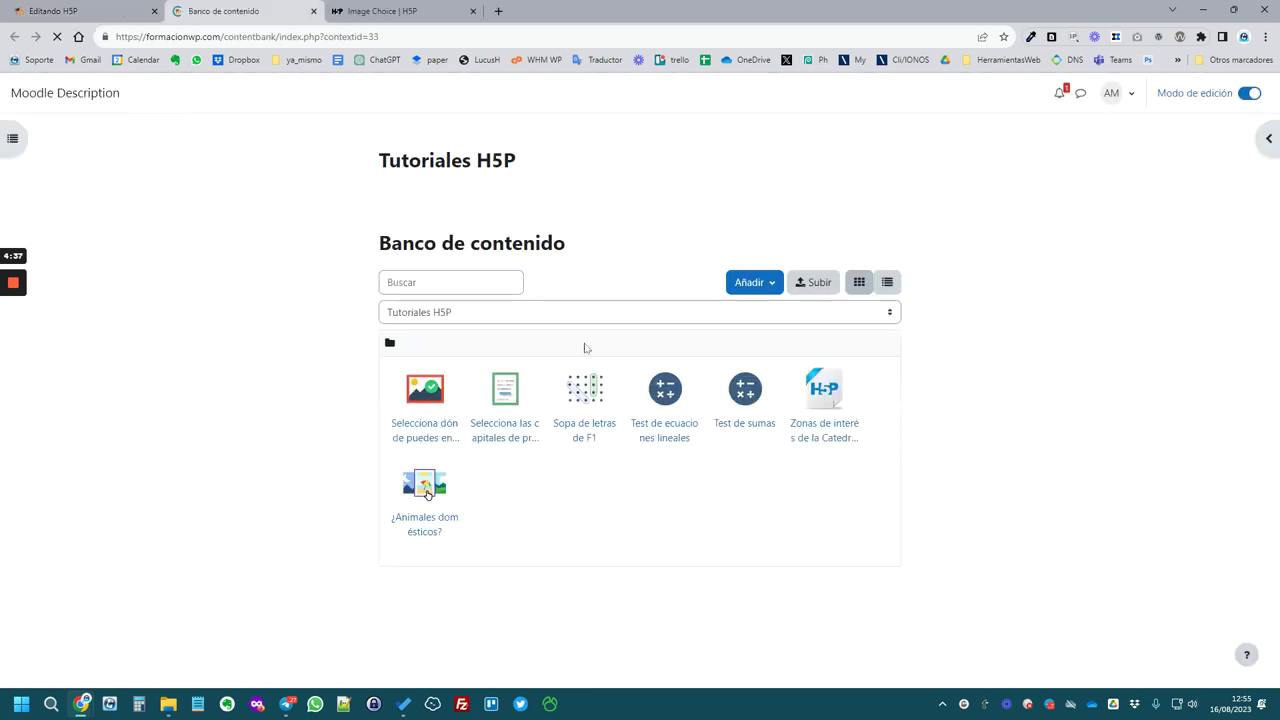
pyautogui.click(425, 490)
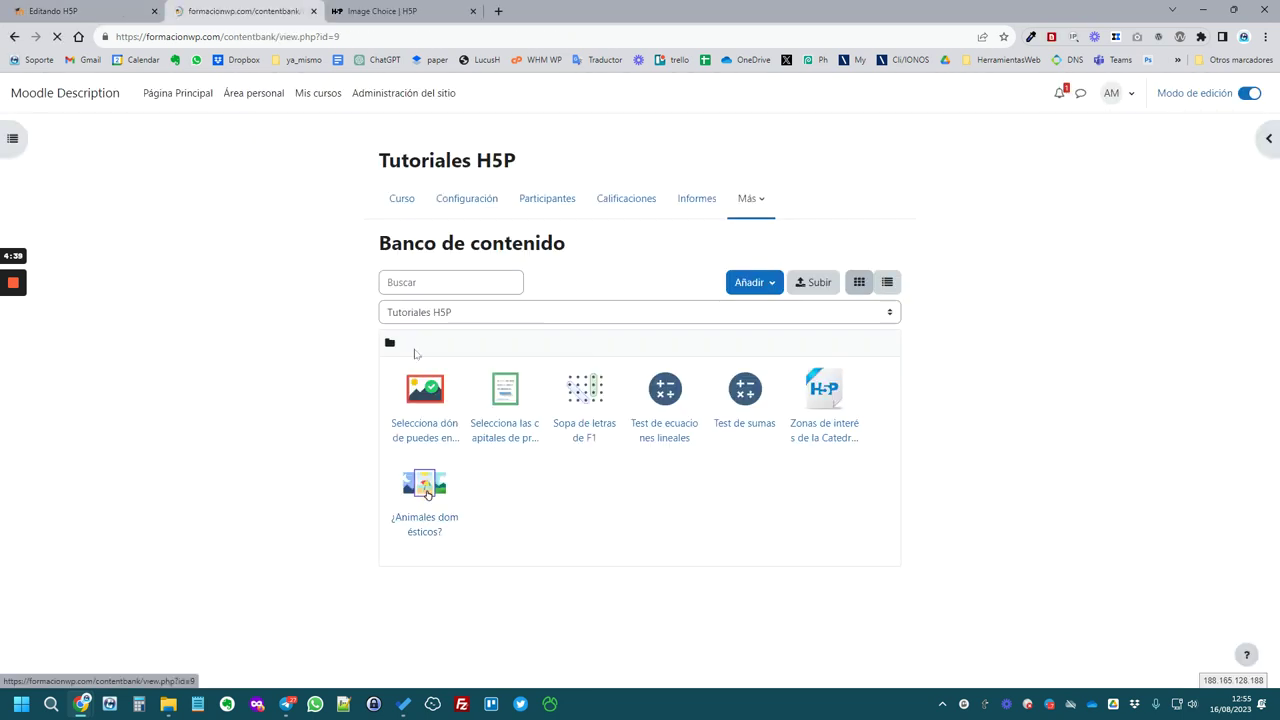
pyautogui.click(396, 272)
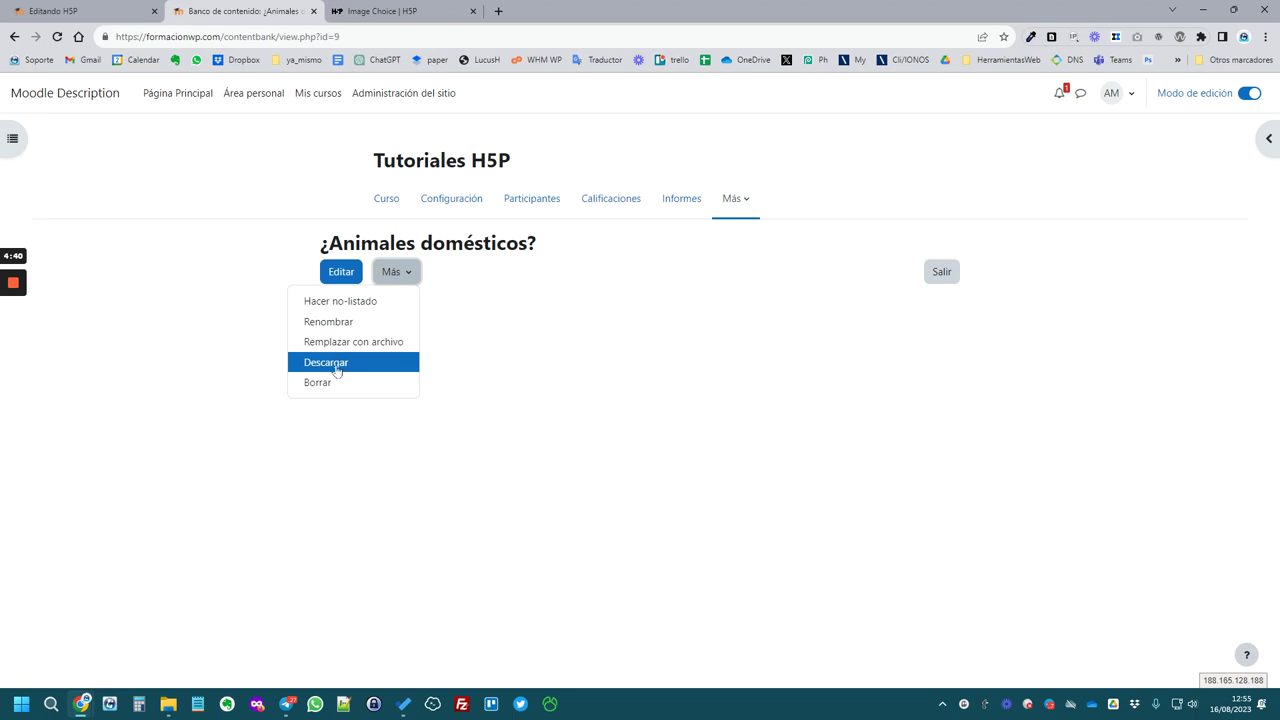
pyautogui.click(337, 366)
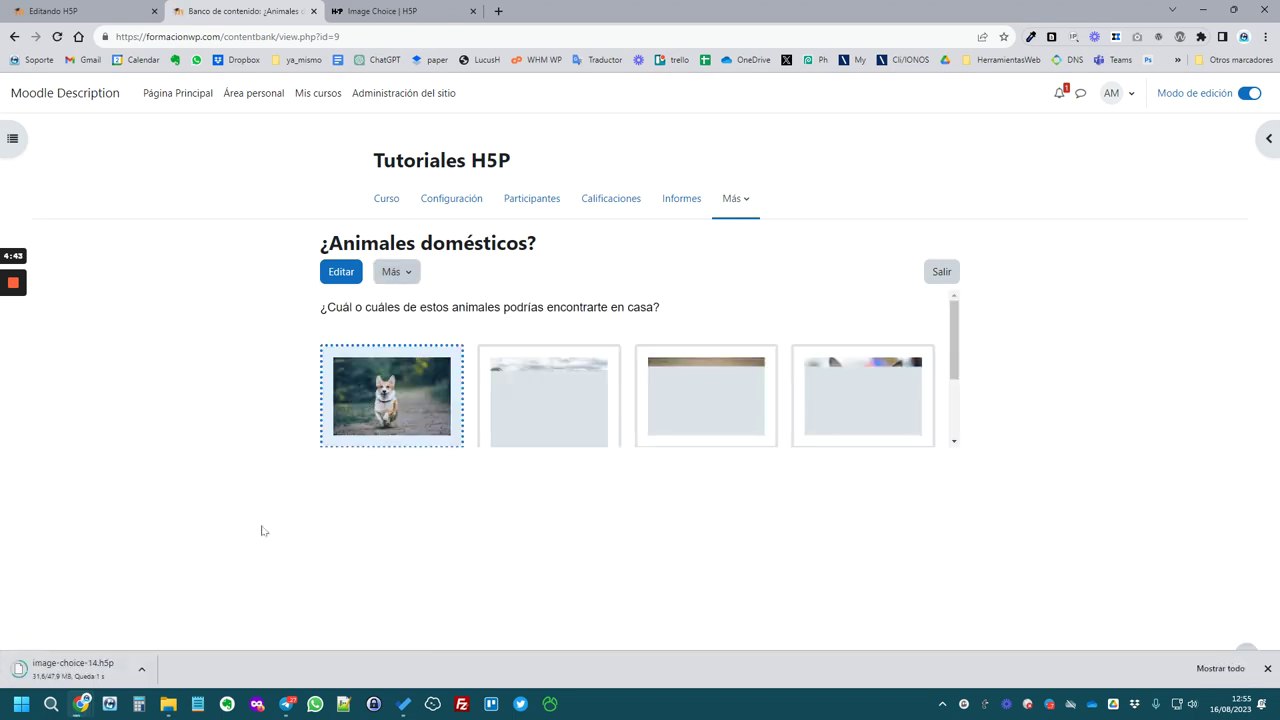
pyautogui.click(95, 11)
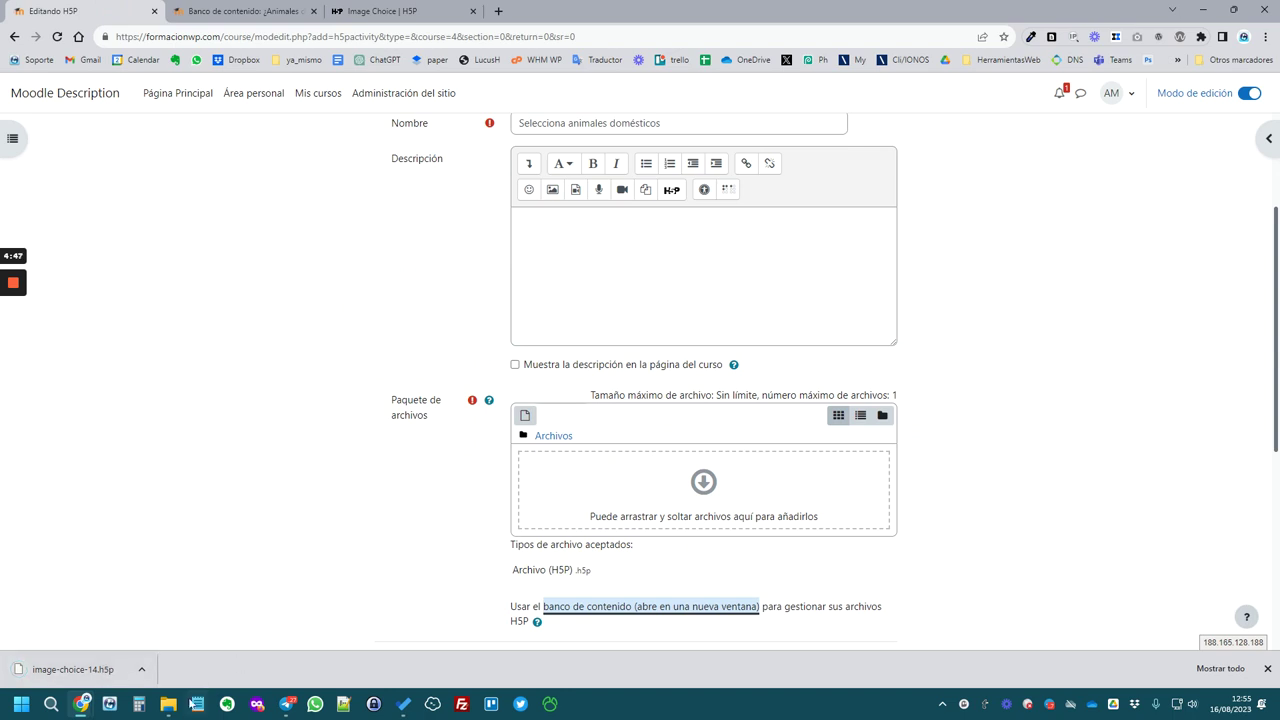
pyautogui.moveTo(168, 704)
pyautogui.click(247, 643)
pyautogui.moveTo(657, 364); pyautogui.dragTo(350, 201)
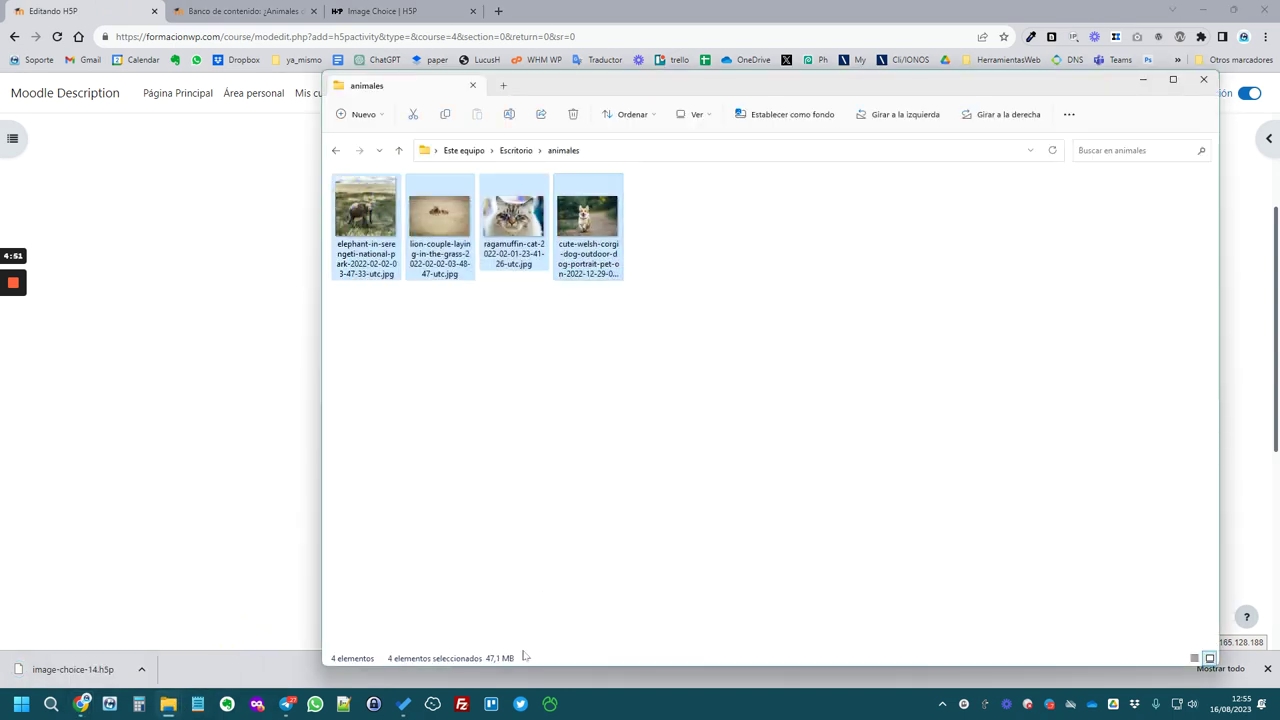
pyautogui.click(110, 20)
# - Upload image-choice-14.h5p as the activity's package file, then save the activity and return to the course
pyautogui.moveTo(75, 669); pyautogui.dragTo(663, 474)
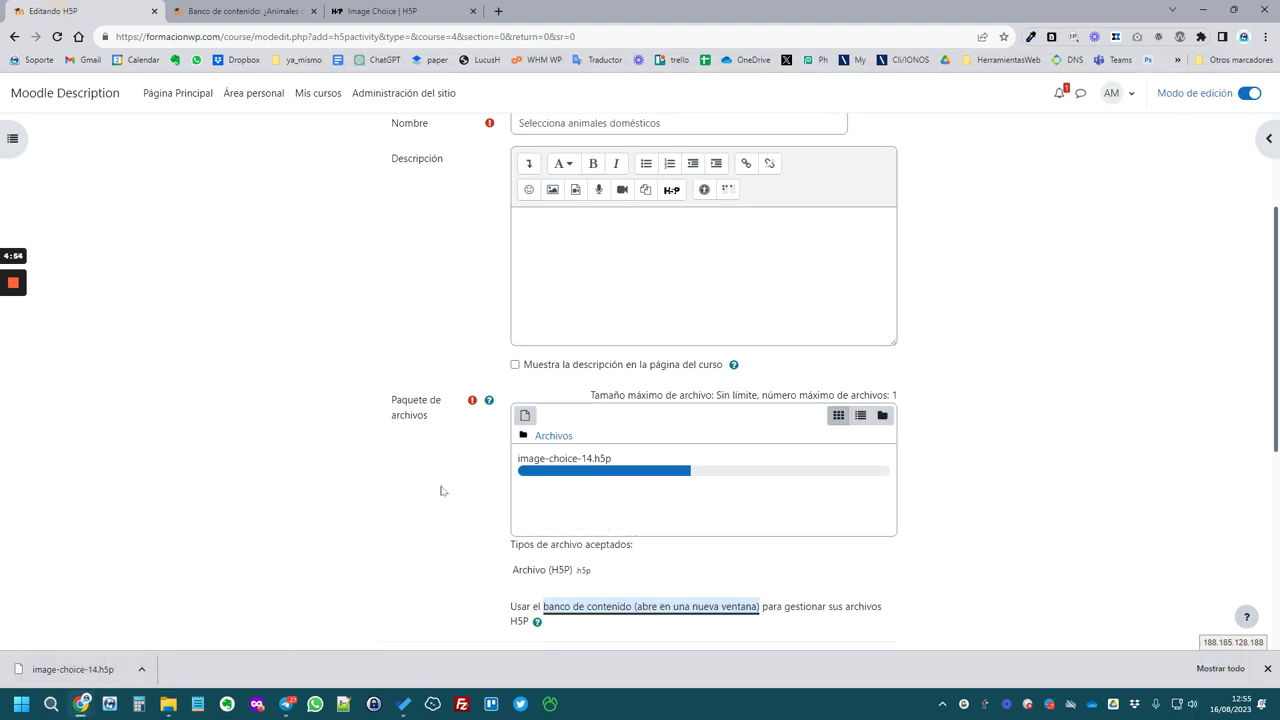
pyautogui.scroll(-2, 441, 490)
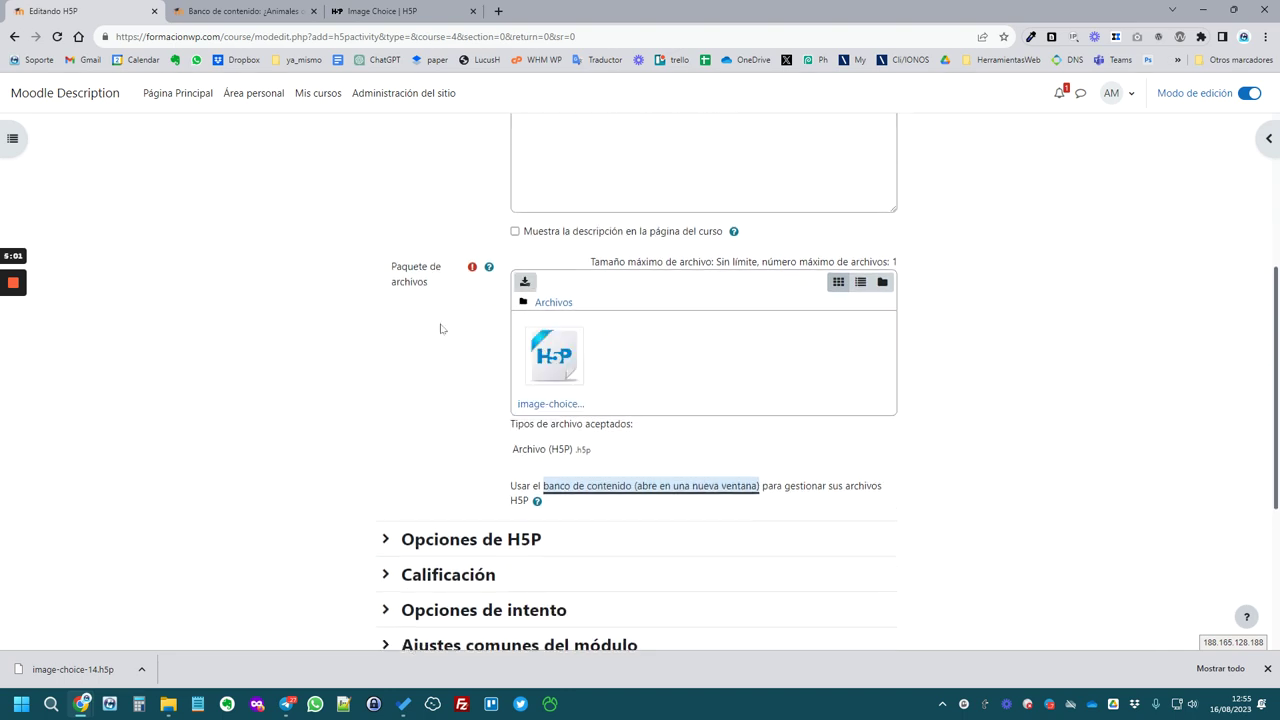
pyautogui.scroll(-4, 426, 328)
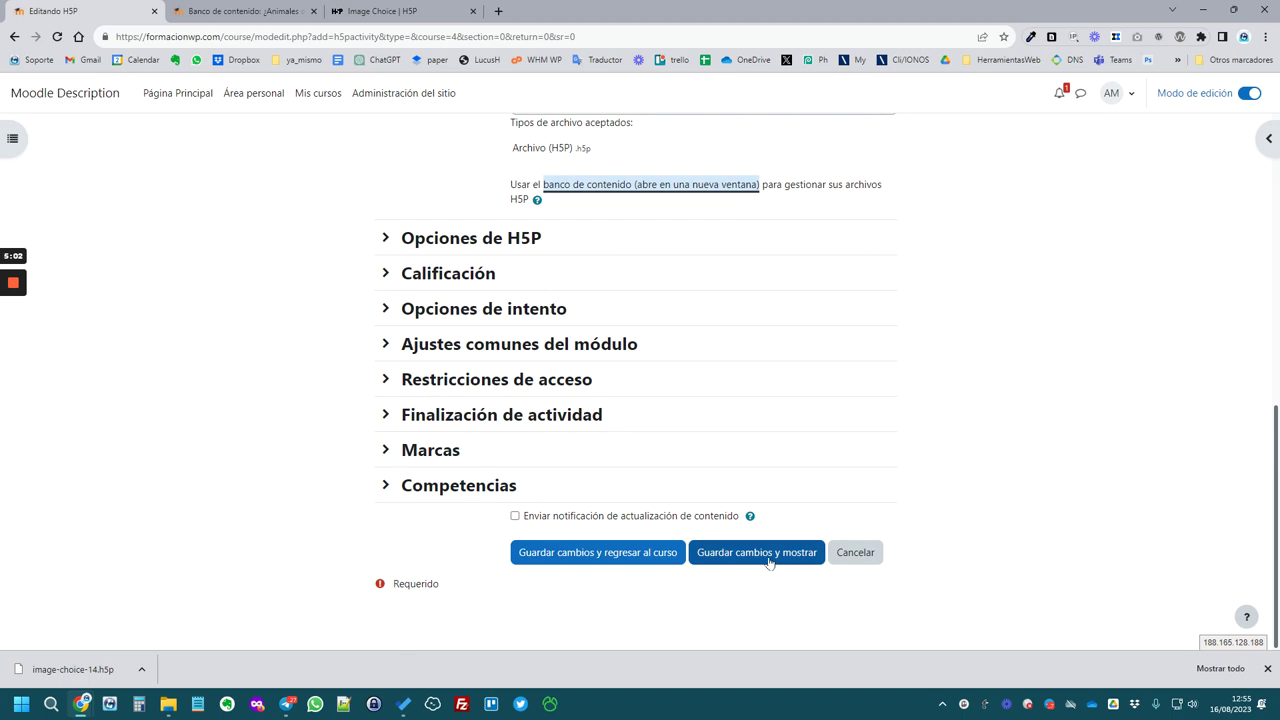
pyautogui.click(634, 553)
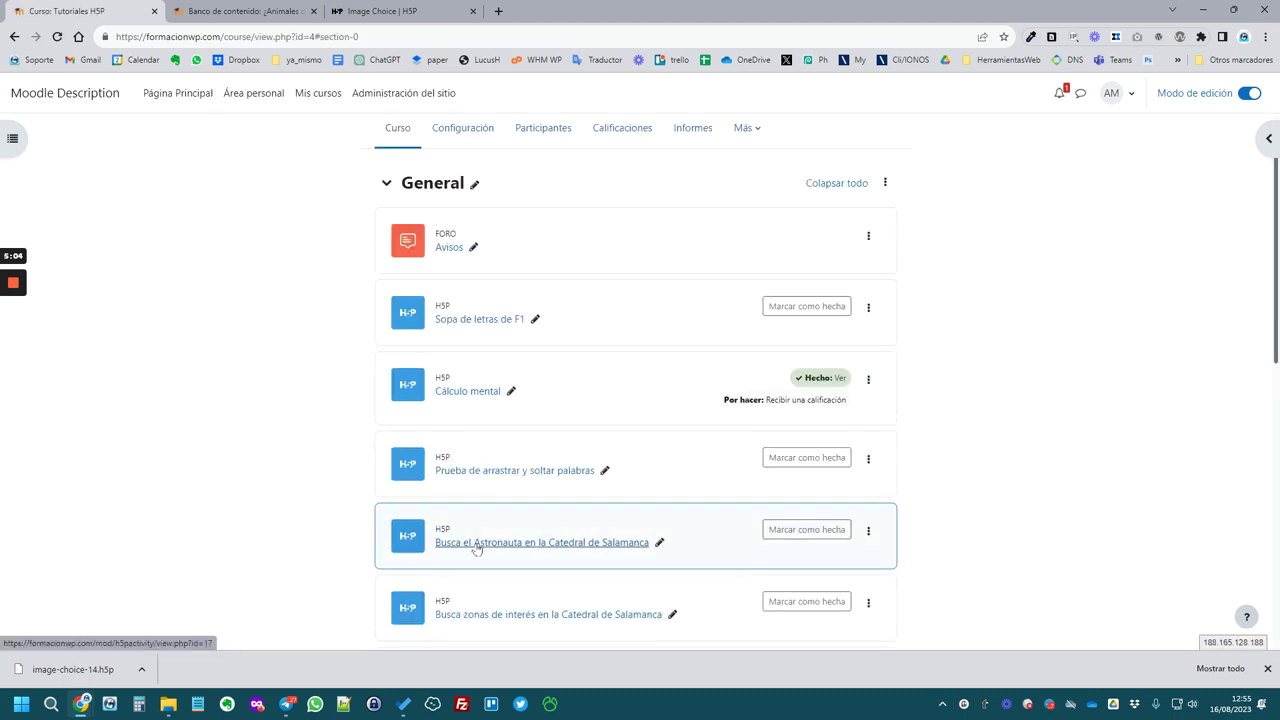
# - Open the "Selecciona animales domésticos" activity from the course page to preview it
pyautogui.scroll(-4, 477, 545)
pyautogui.click(560, 420)
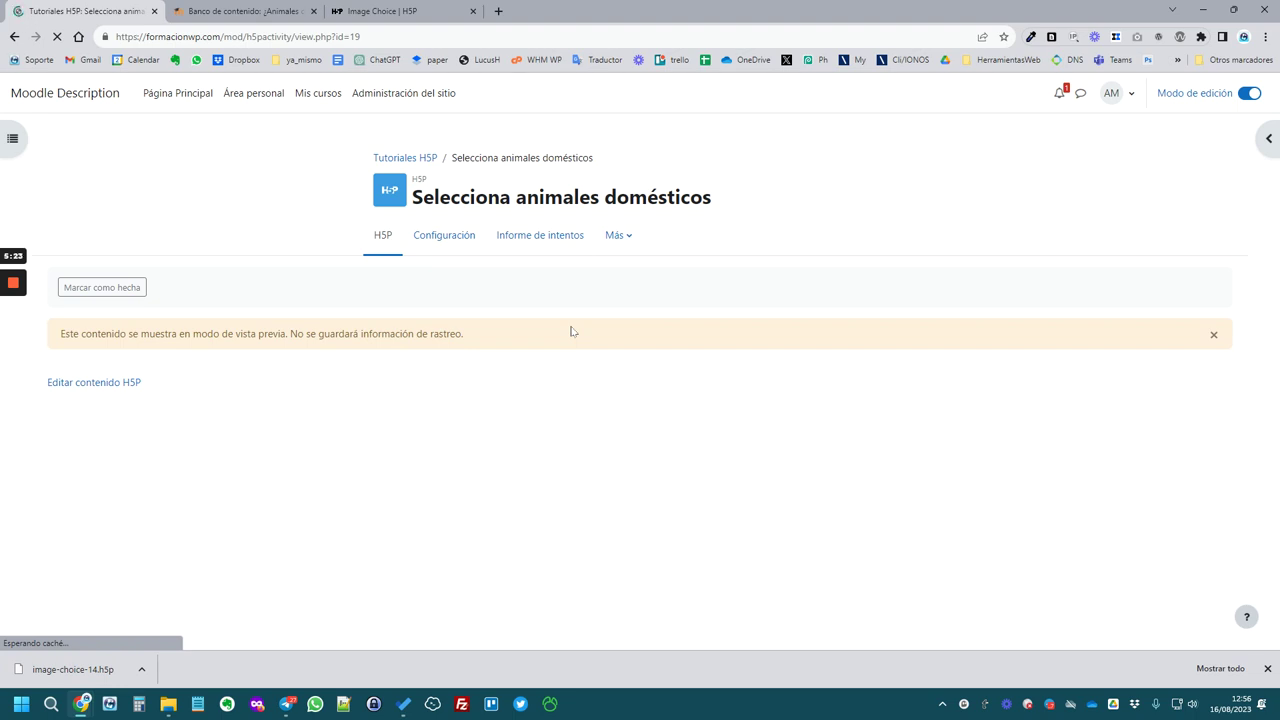
pyautogui.click(230, 37)
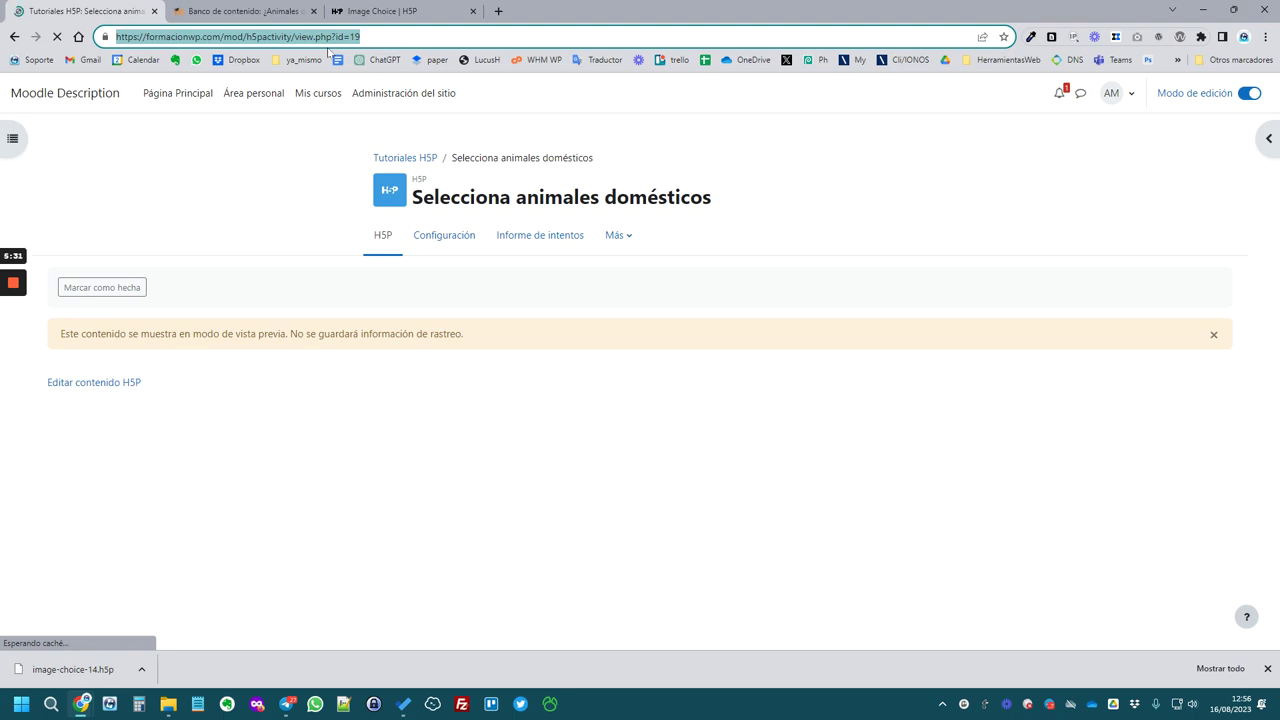
# - Switch to the H5P.org Image Choice page and review its forest animals example
pyautogui.click(385, 11)
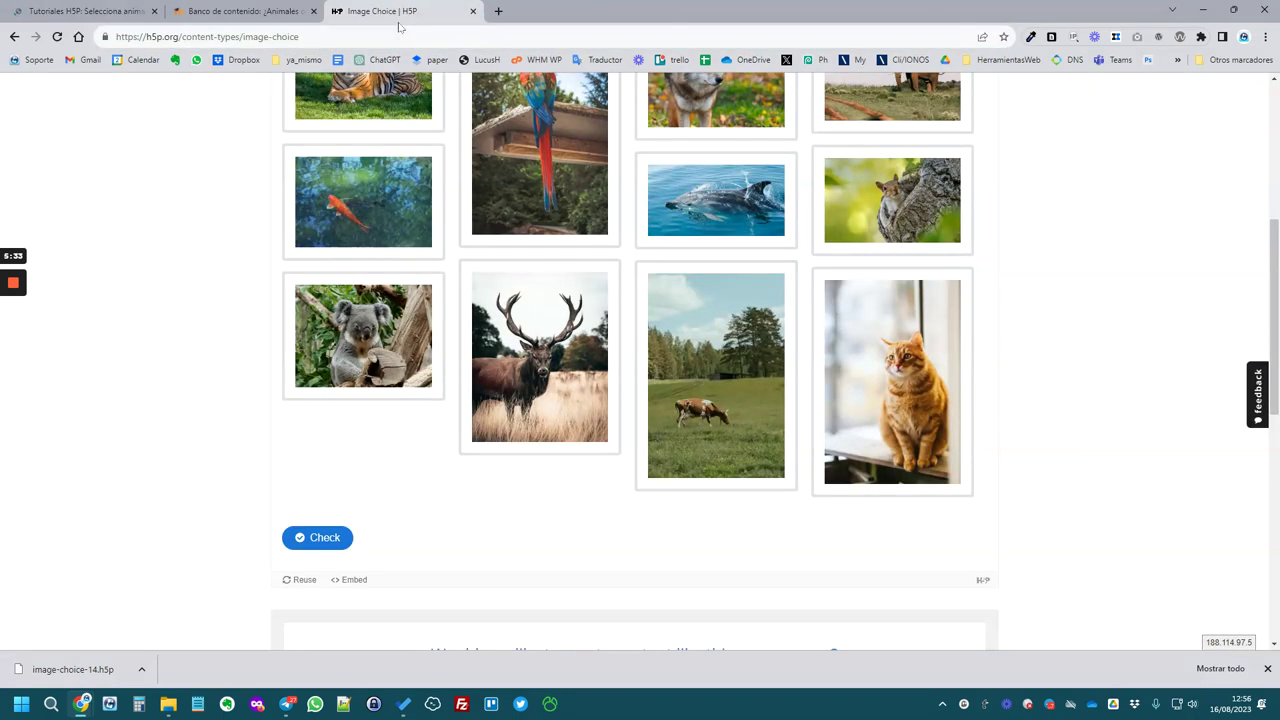
pyautogui.scroll(3, 424, 505)
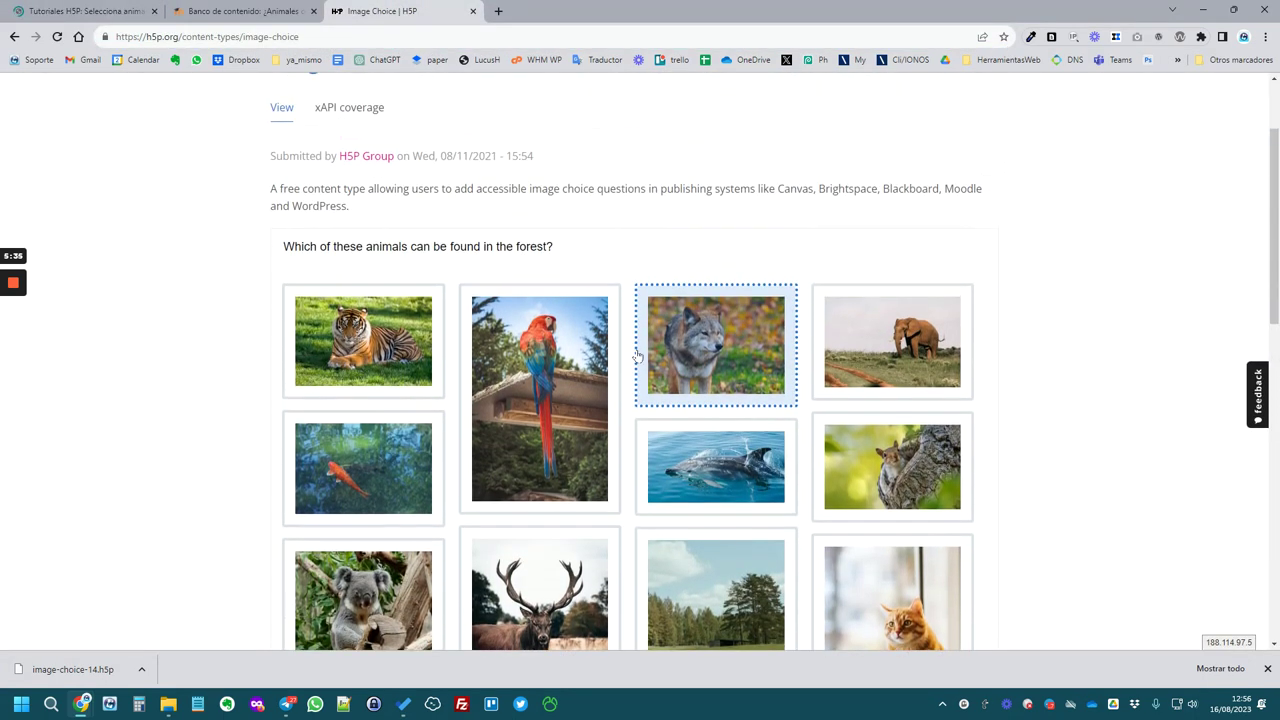
pyautogui.scroll(-4, 637, 355)
pyautogui.scroll(5, 760, 370)
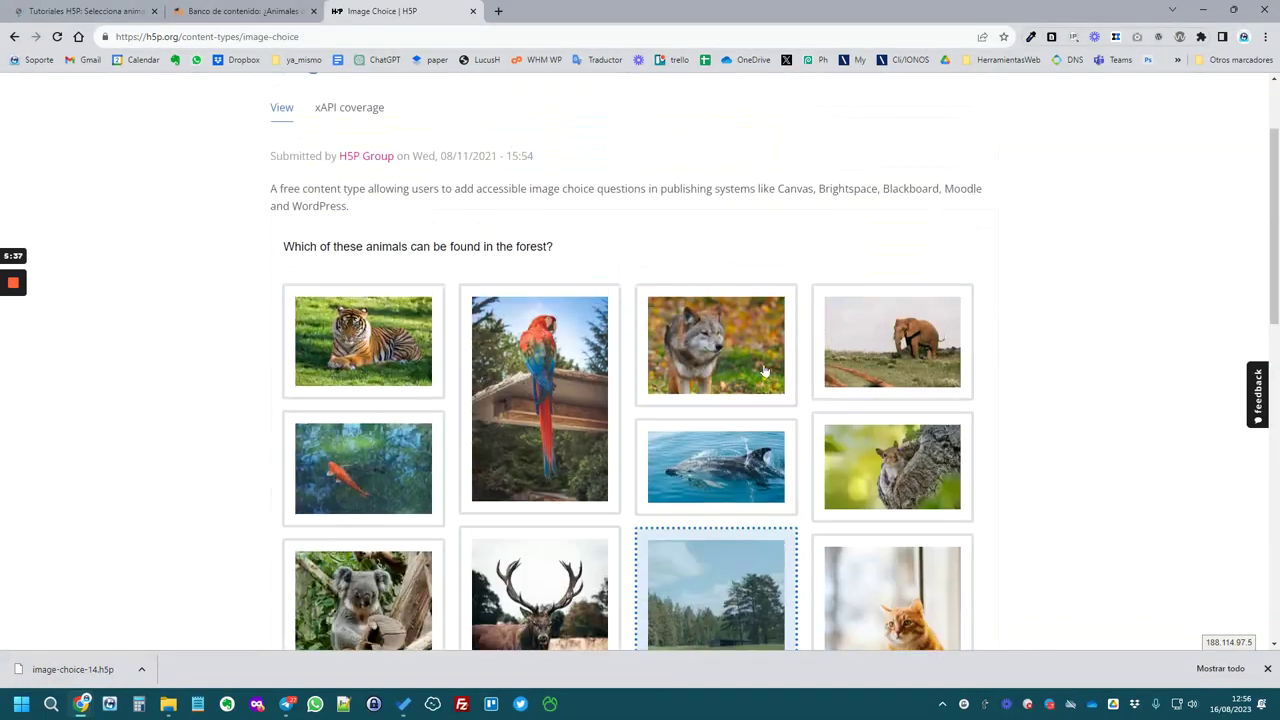
# - Open the H5P.org Examples & downloads page in a new tab and browse its content types
pyautogui.middleClick(546, 129)
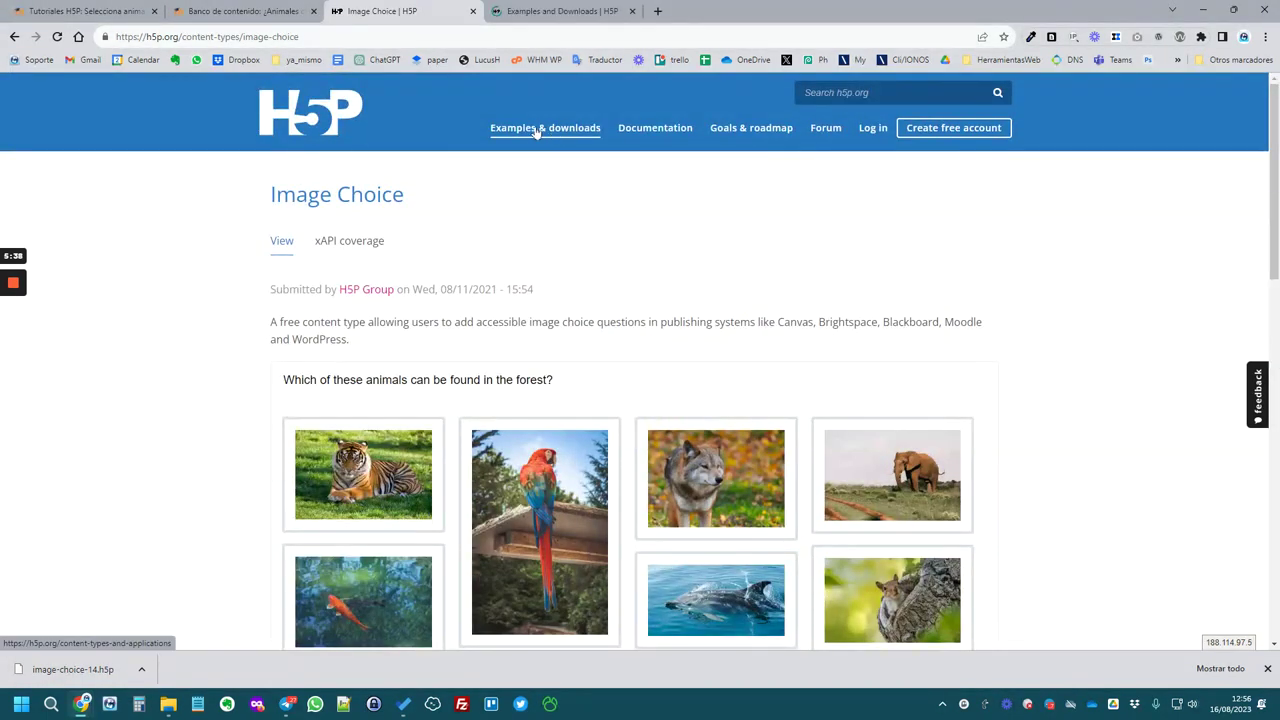
pyautogui.click(549, 17)
pyautogui.scroll(-5, 700, 457)
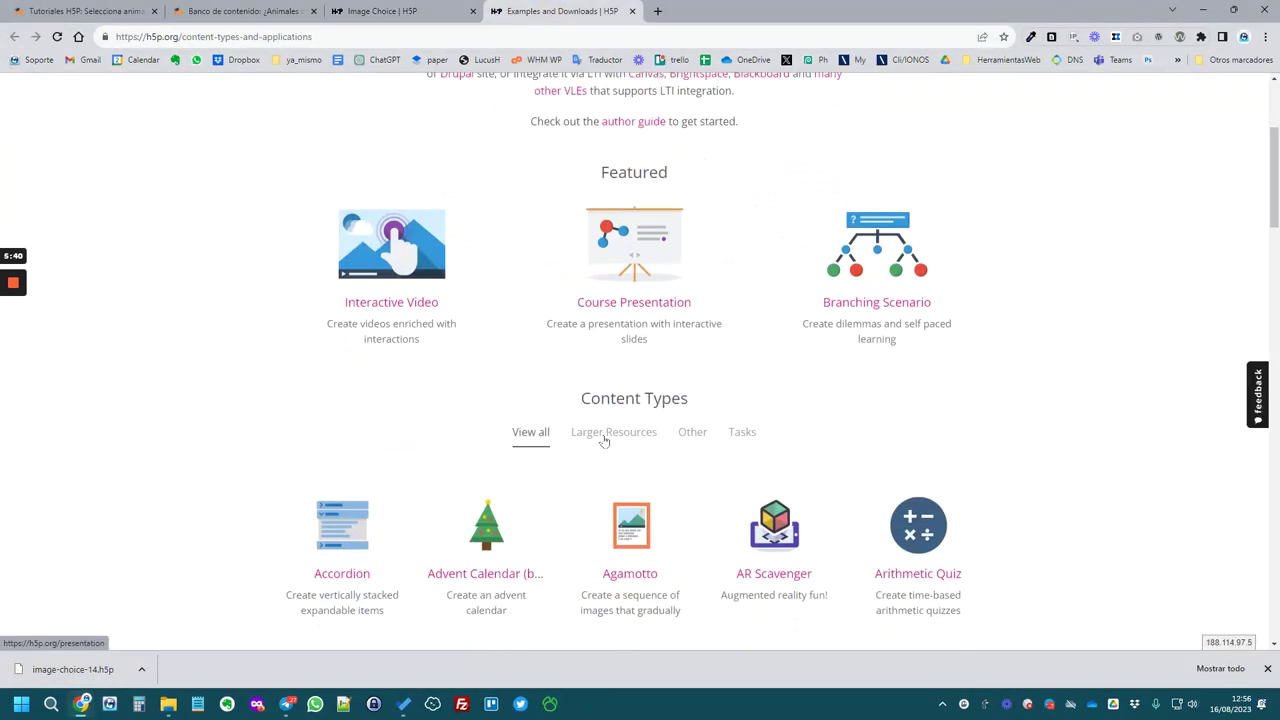
# - Download the forest animals example from the H5P.org Image Choice page as an .h5p file for reuse
pyautogui.click(380, 11)
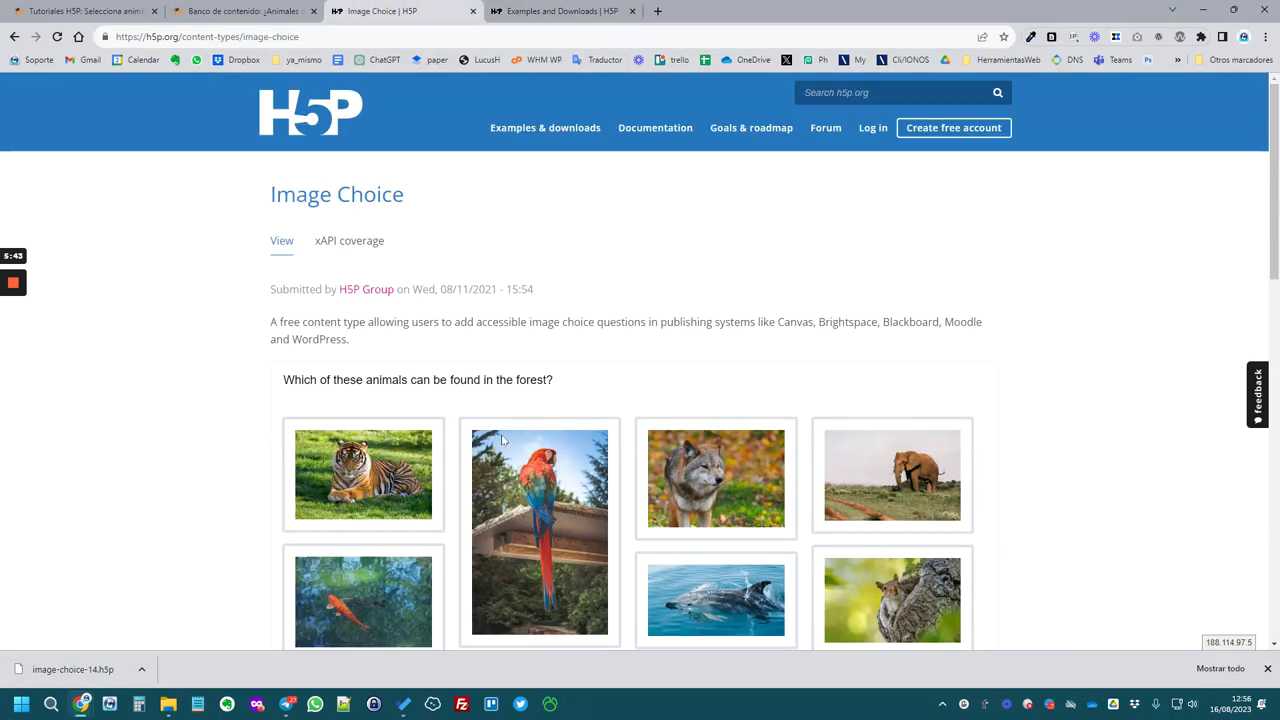
pyautogui.scroll(-4, 470, 453)
pyautogui.scroll(-2, 470, 453)
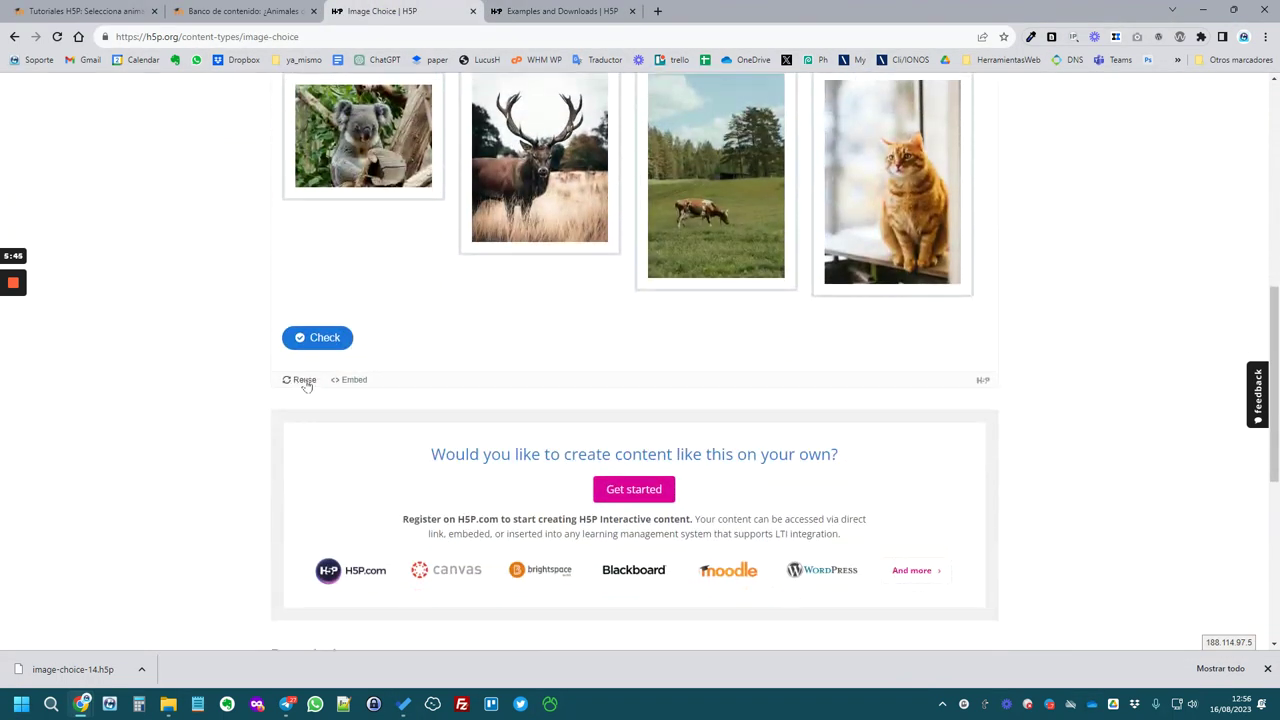
pyautogui.click(304, 380)
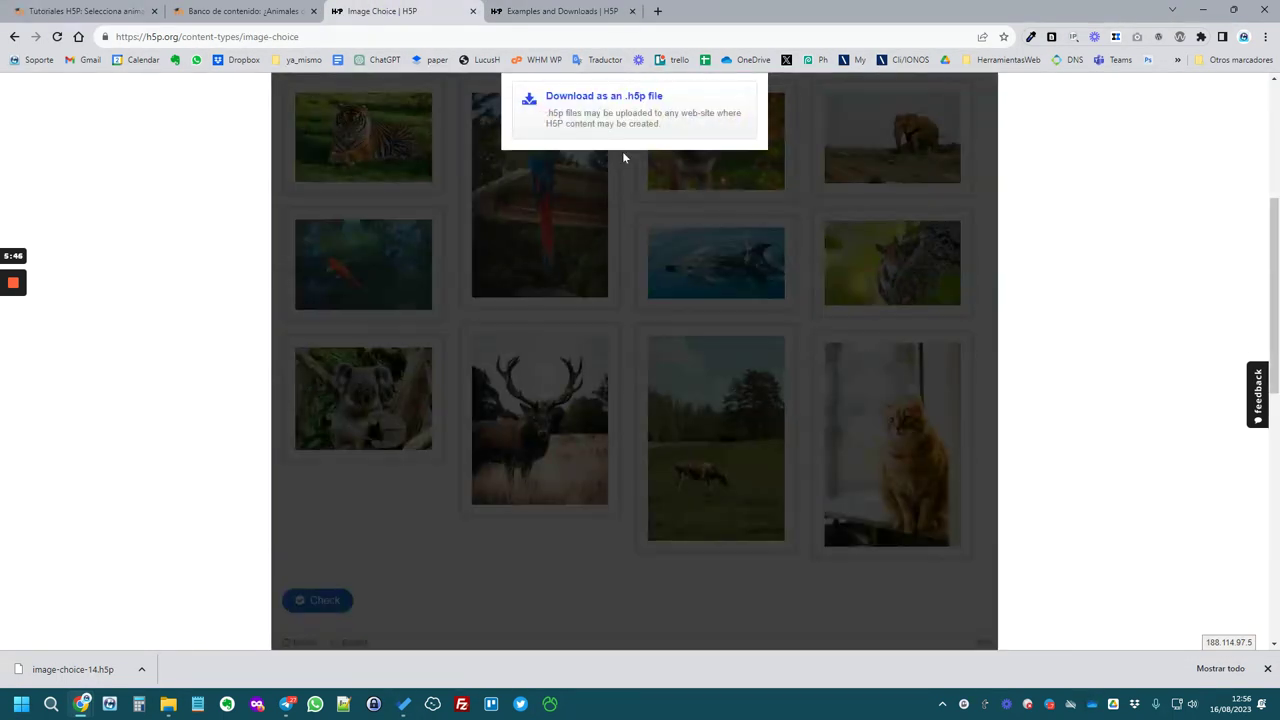
pyautogui.click(624, 98)
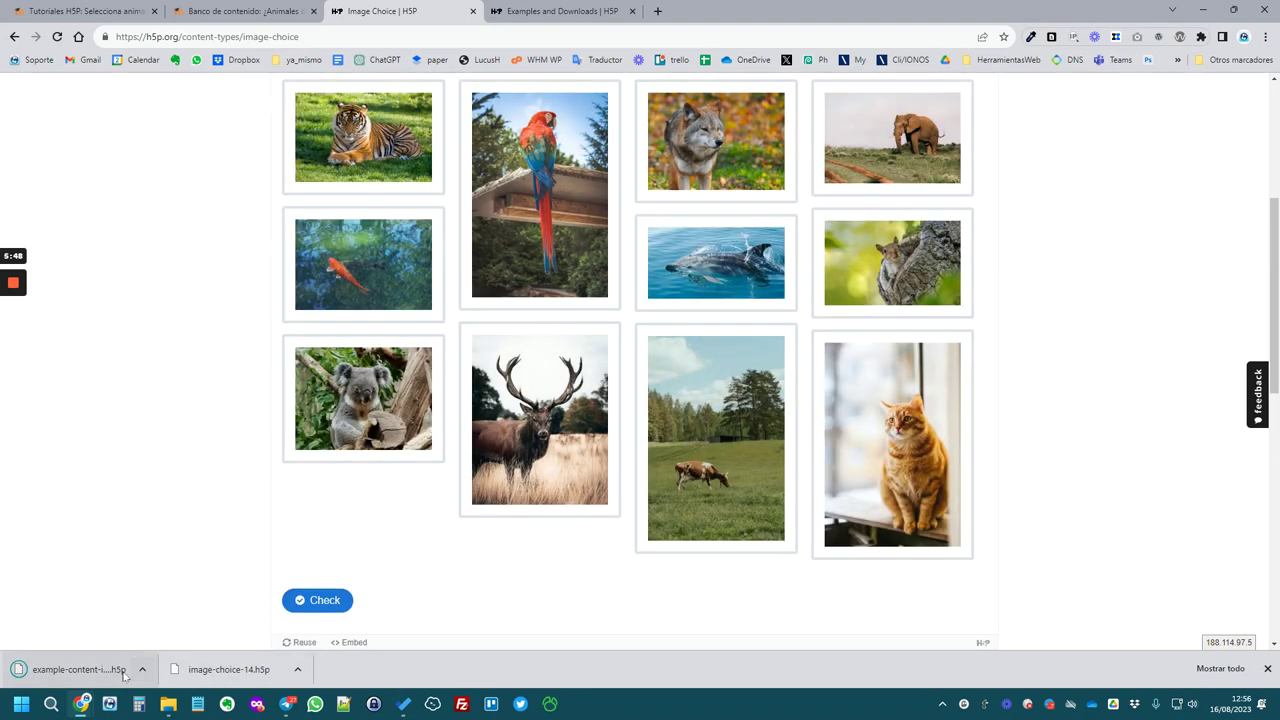
# - Switch to the Moodle content bank page and return to the Tutoriales H5P course page
pyautogui.click(258, 10)
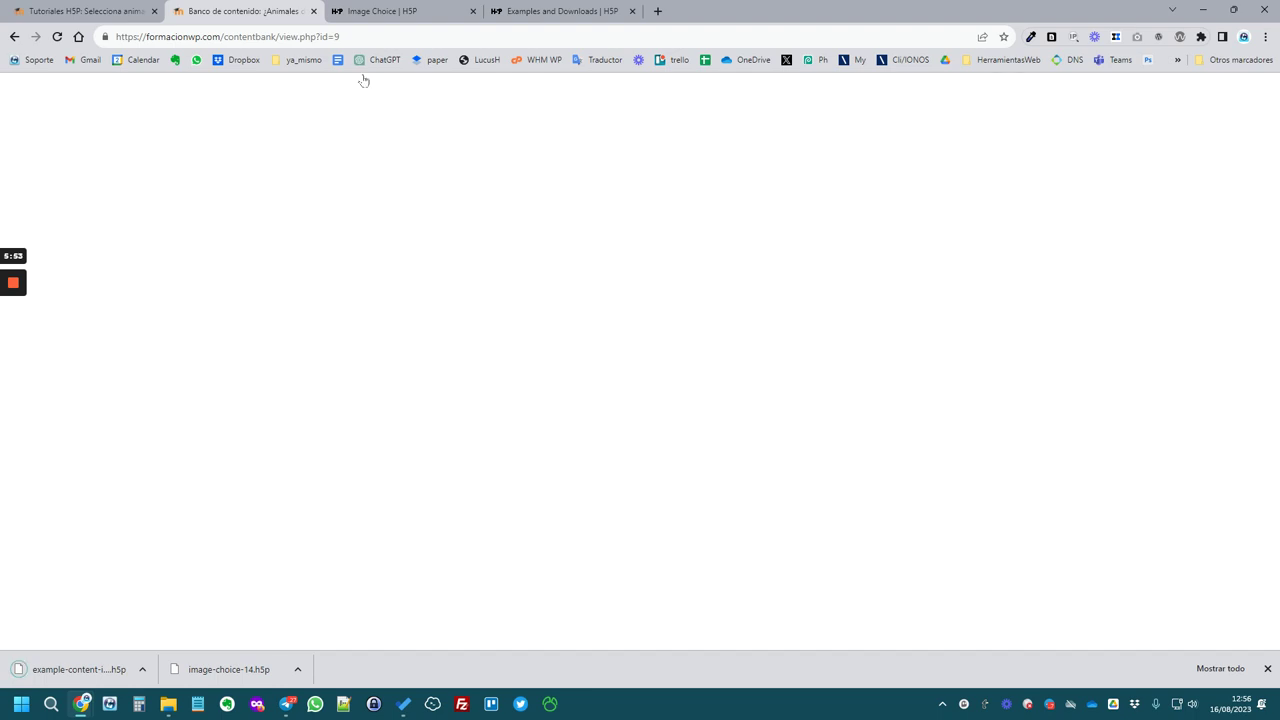
pyautogui.click(376, 37)
pyautogui.click(311, 37)
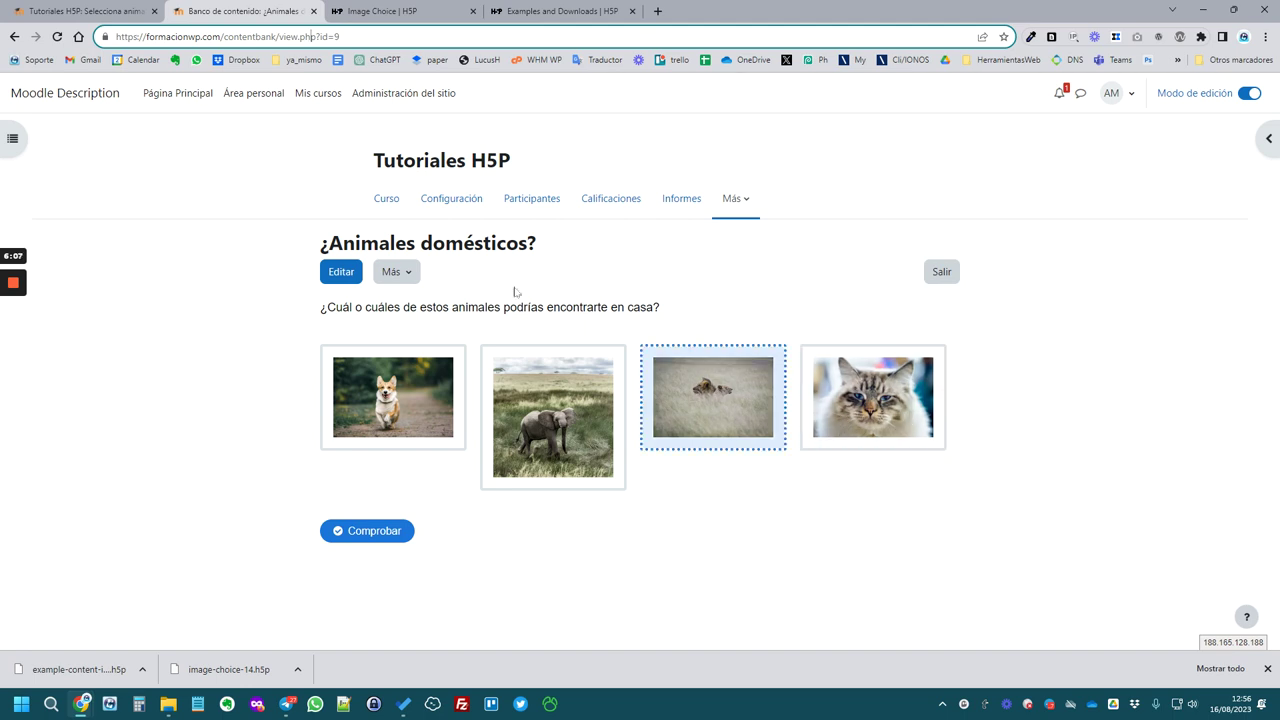
pyautogui.click(736, 204)
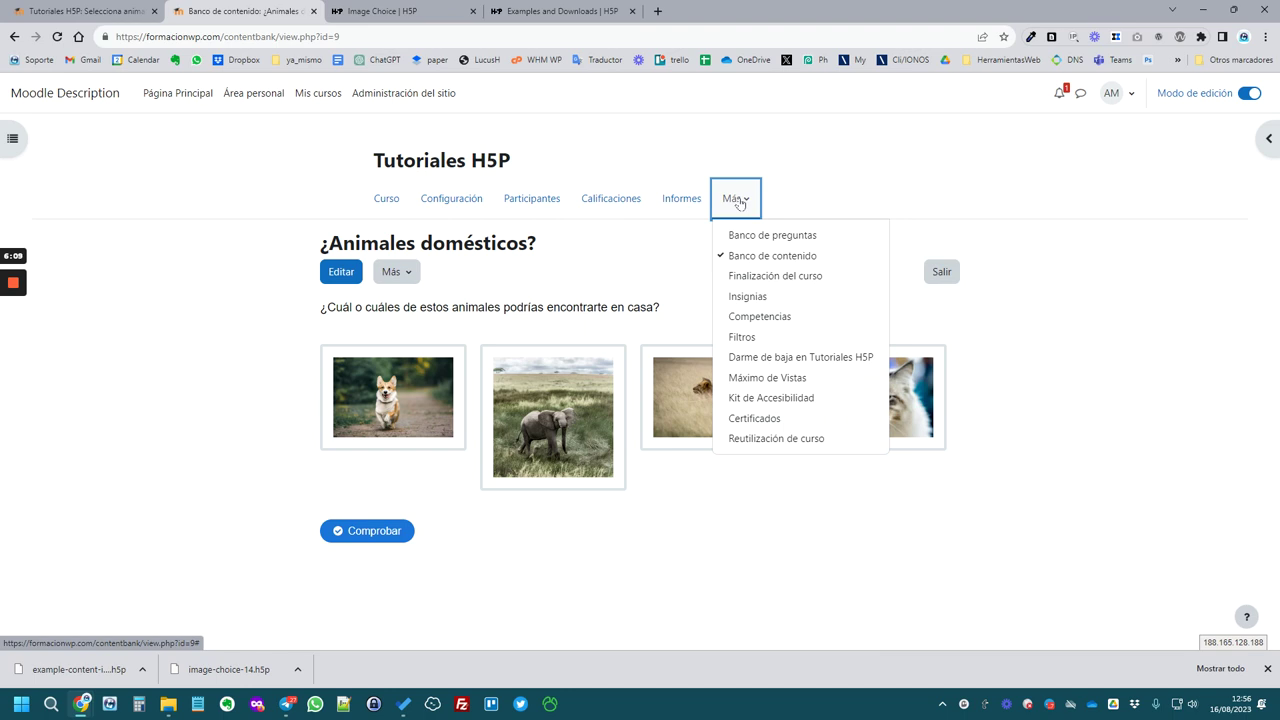
pyautogui.click(385, 200)
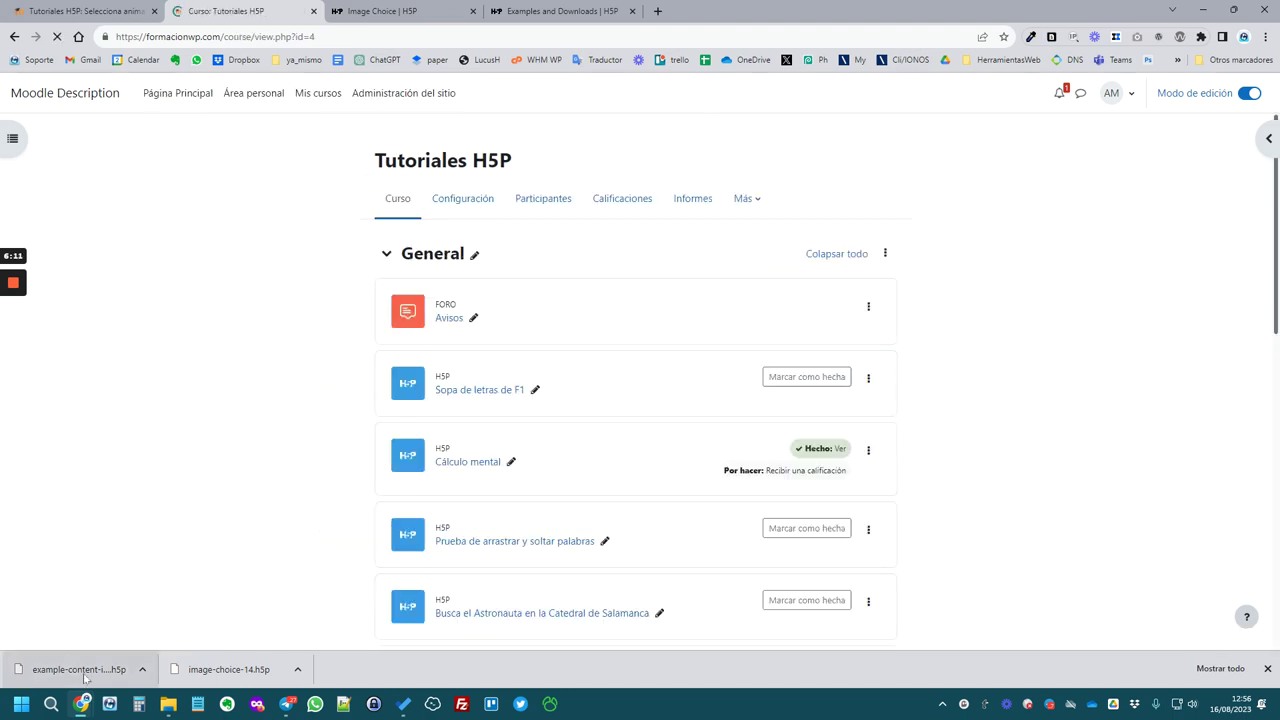
# - Add a new H5P activity to the General section and name it "Contenido reutilizado de h5p.org"
pyautogui.scroll(-5, 750, 430)
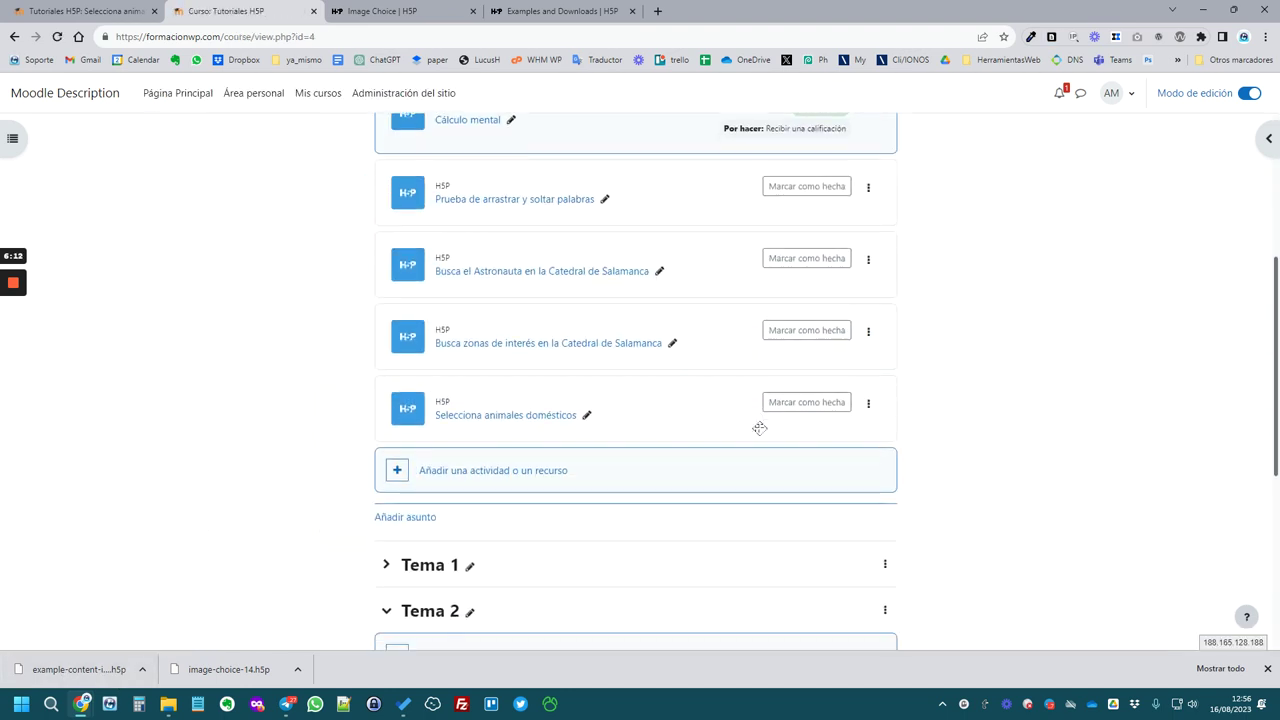
pyautogui.click(494, 347)
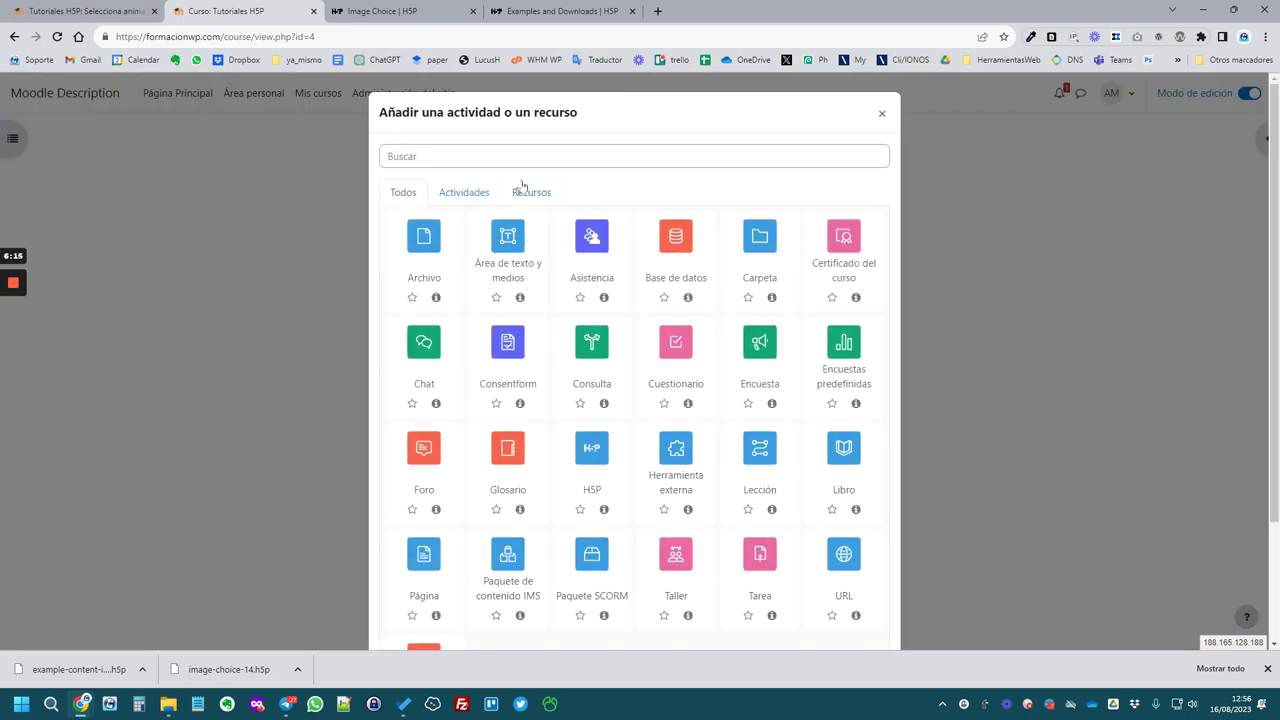
pyautogui.click(463, 157)
pyautogui.write('h5')
pyautogui.click(432, 257)
pyautogui.click(622, 326)
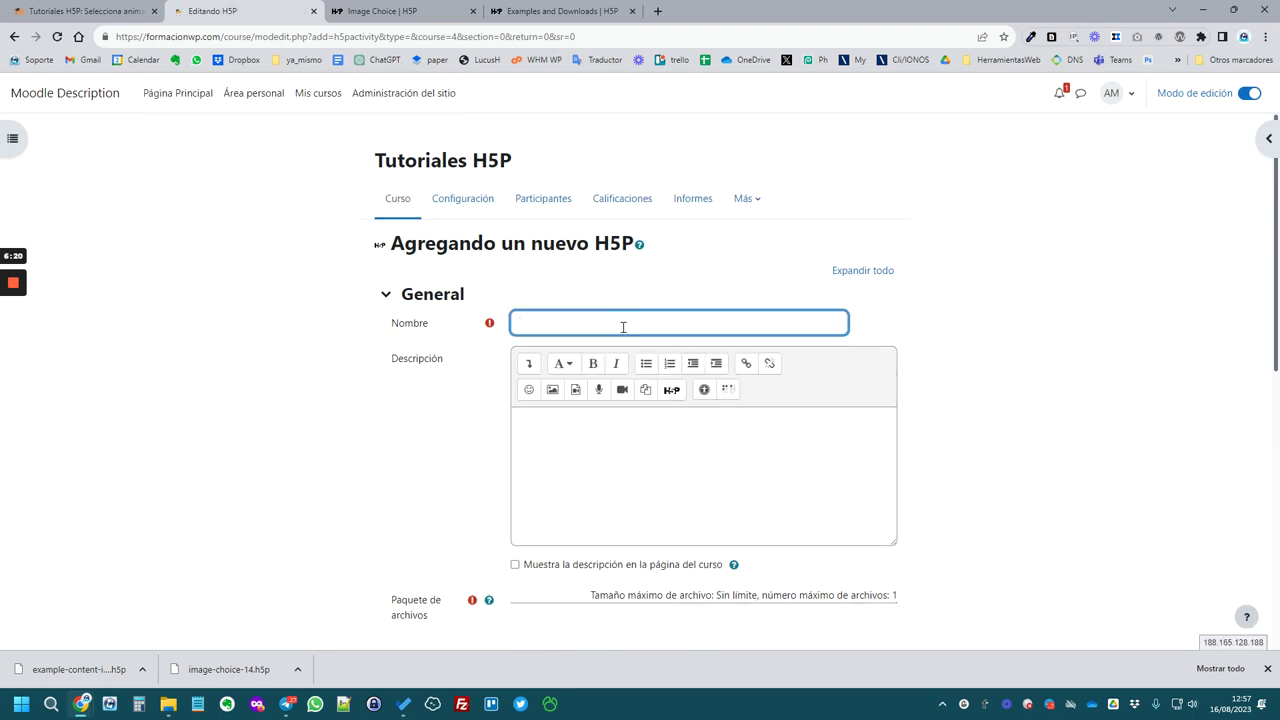
pyautogui.write('Contenido reutilizado de h5p.org')
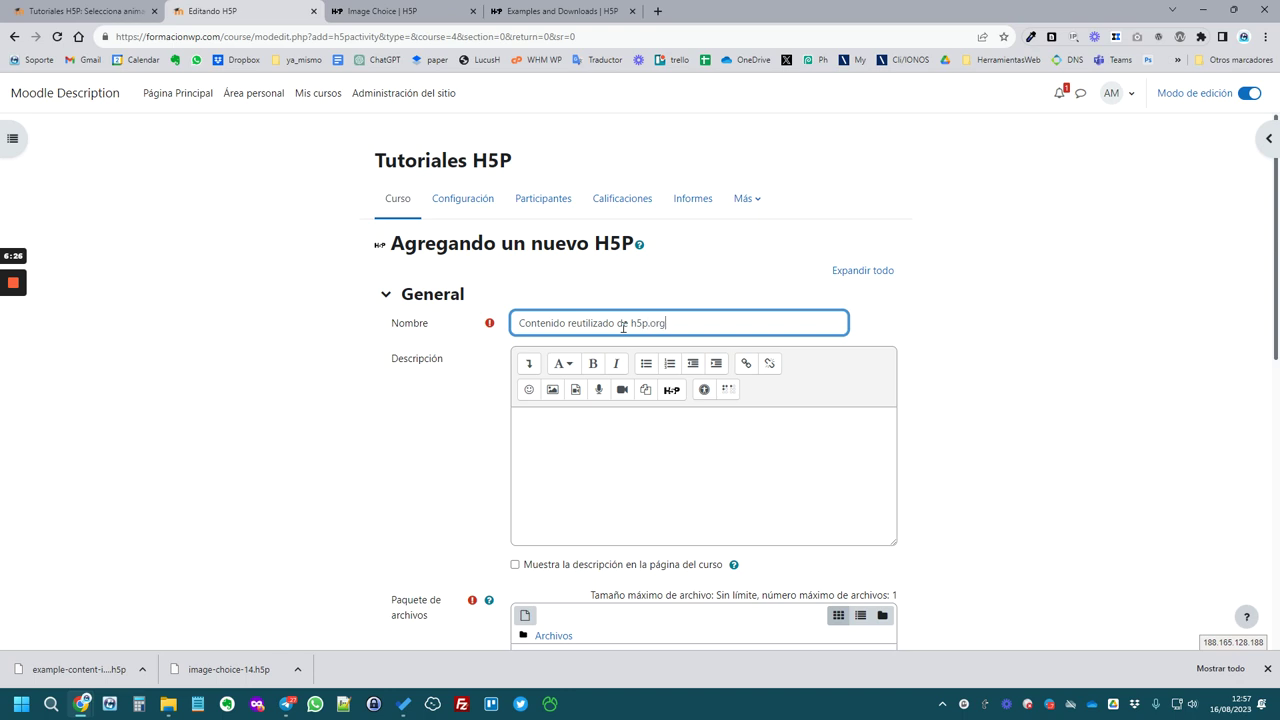
# - Upload the downloaded example-content .h5p file as the activity's package, then save the activity and return to the course
pyautogui.scroll(-4, 625, 360)
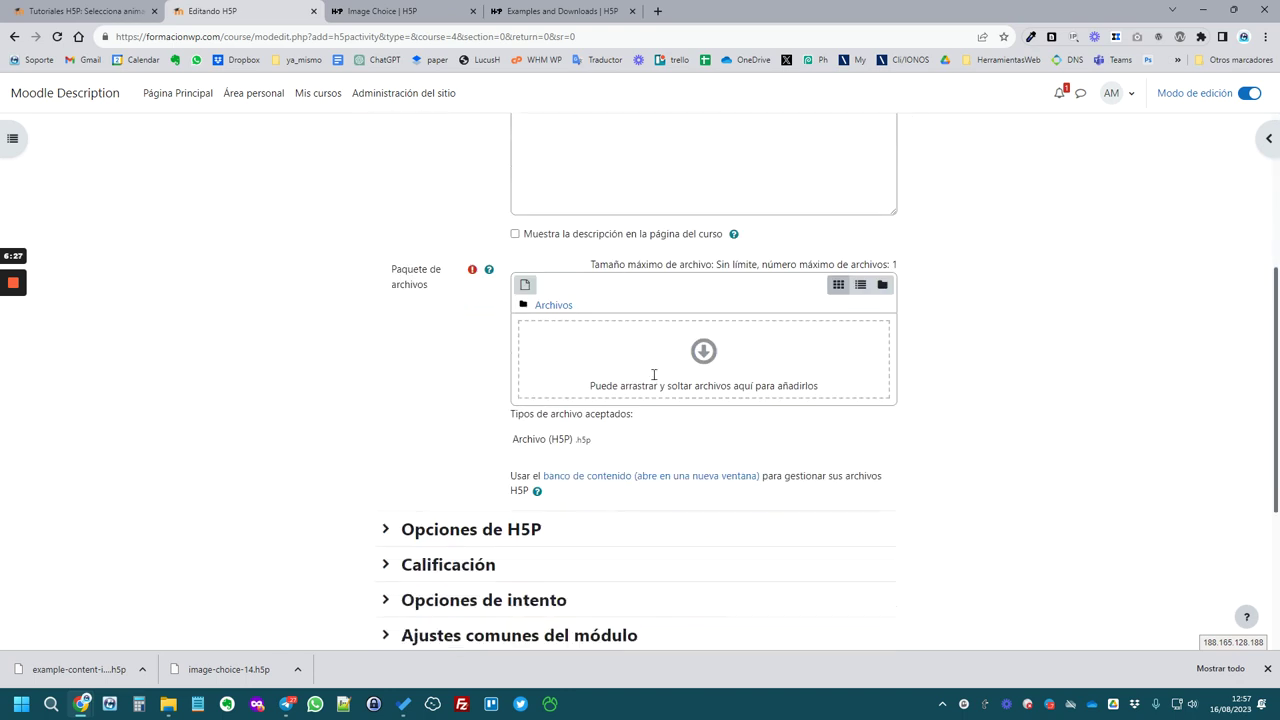
pyautogui.moveTo(70, 669); pyautogui.dragTo(645, 300)
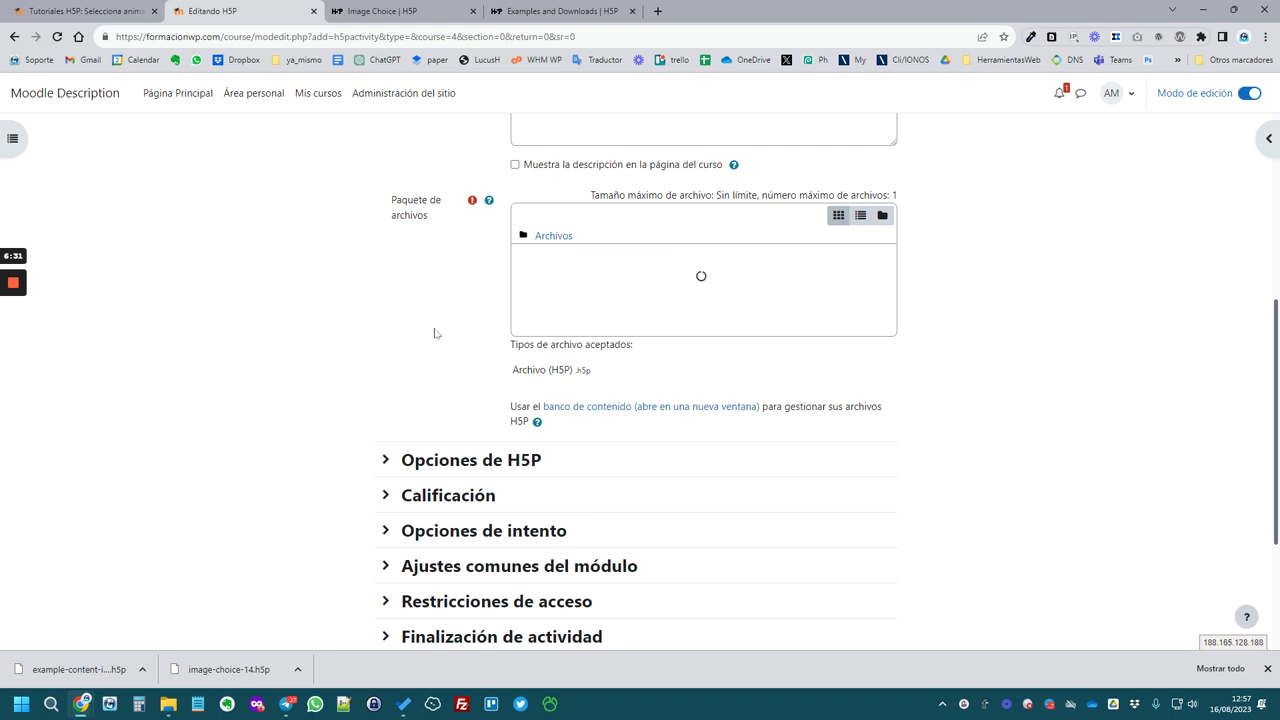
pyautogui.scroll(-2, 434, 331)
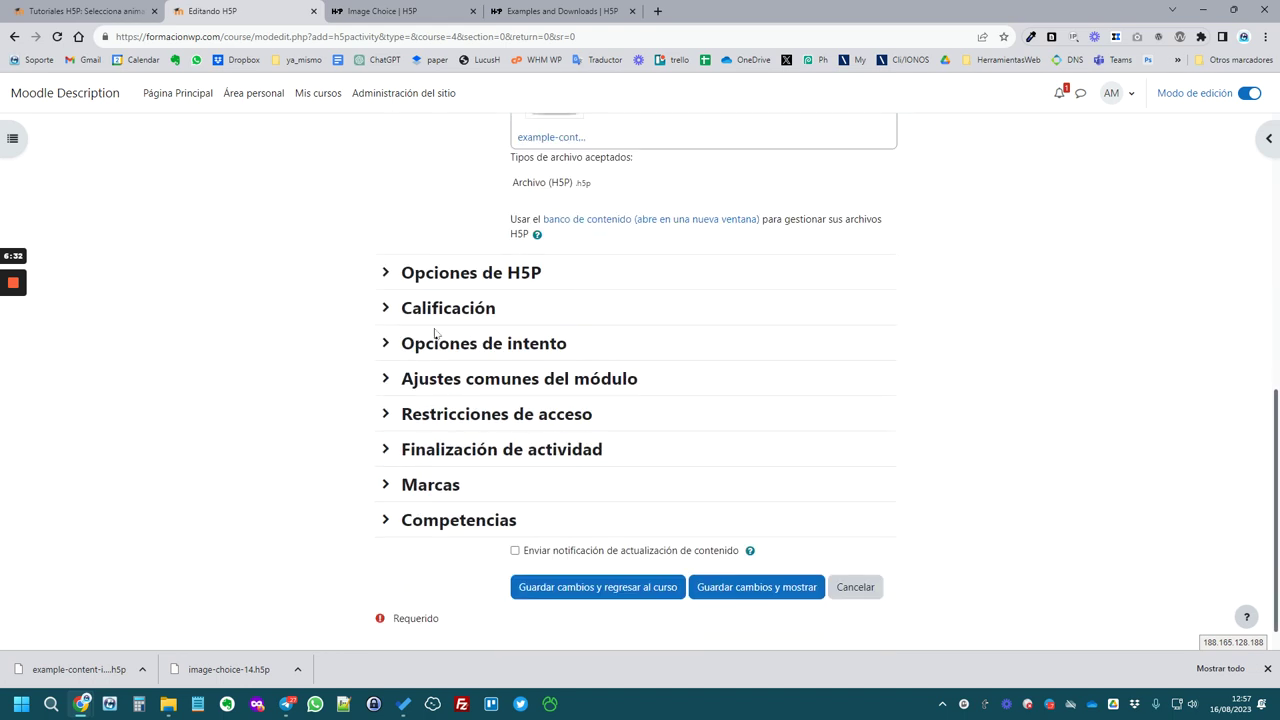
pyautogui.click(651, 588)
# - Open the "Contenido reutilizado de h5p.org" activity from the course page to preview it
pyautogui.scroll(-3, 429, 391)
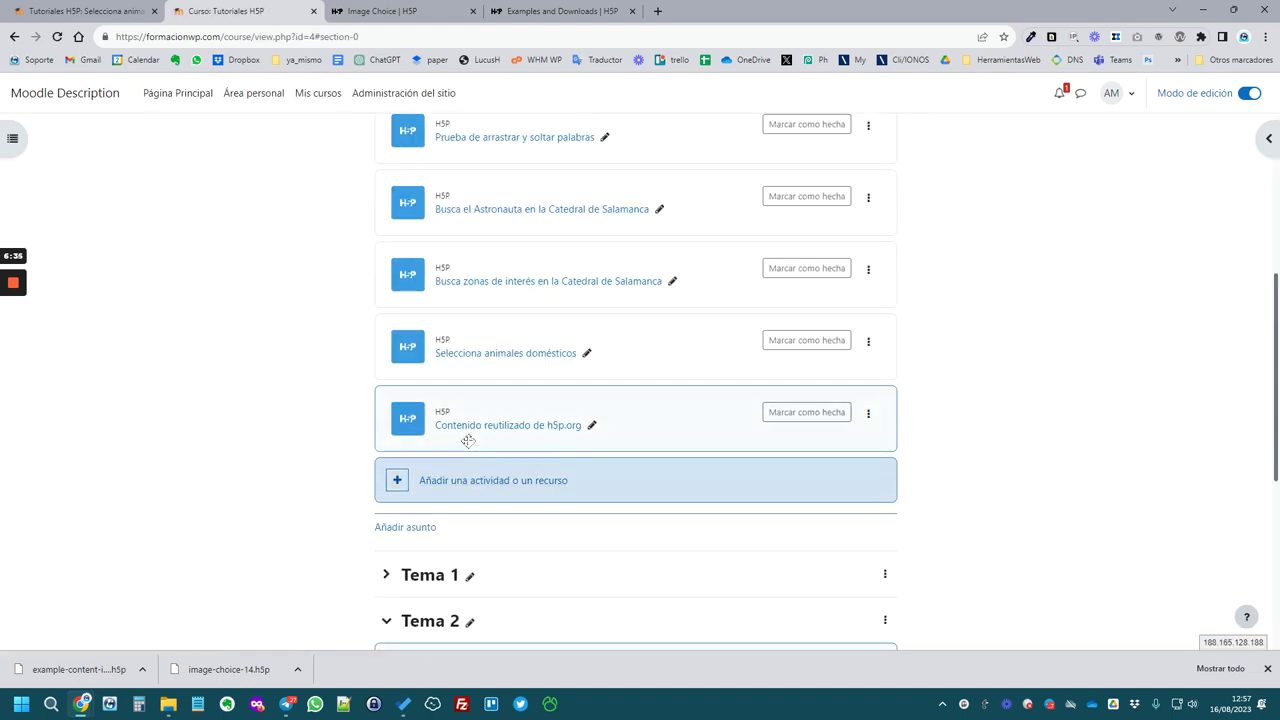
pyautogui.click(552, 428)
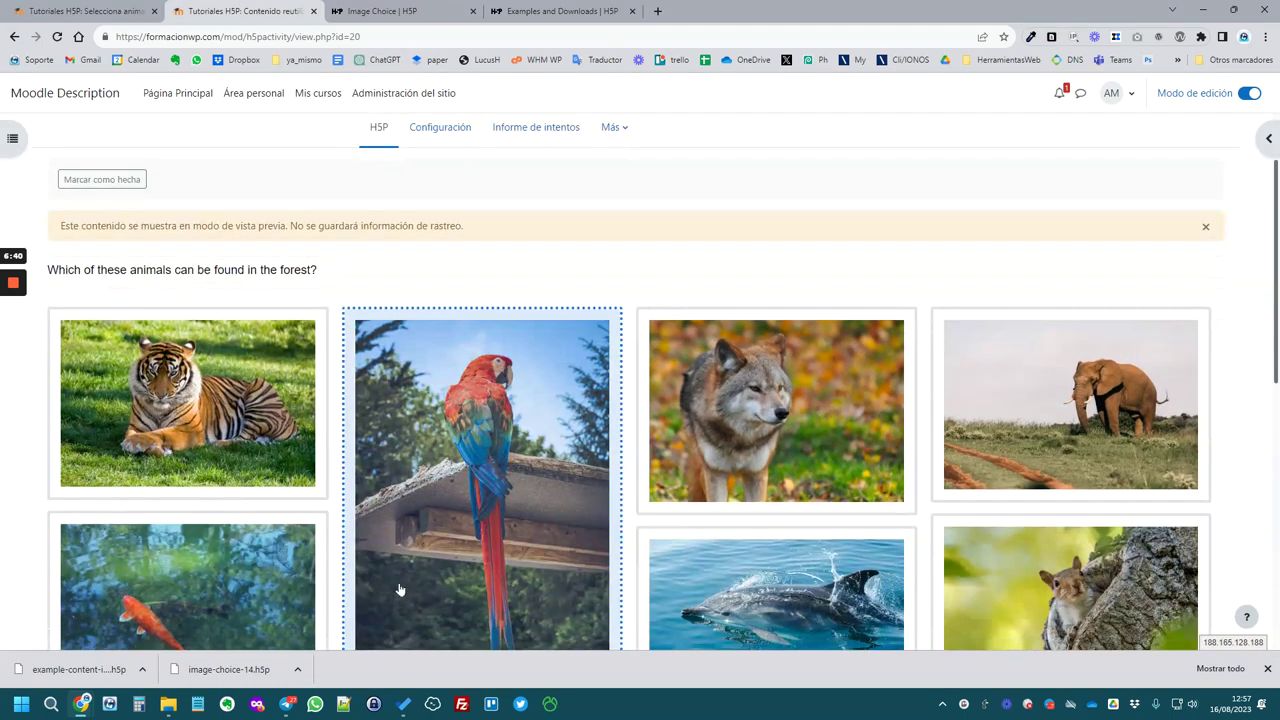
pyautogui.scroll(-2, 400, 591)
# - Review the H5P.org content types and the original Image Choice forest animals example
pyautogui.click(560, 11)
pyautogui.scroll(1, 810, 470)
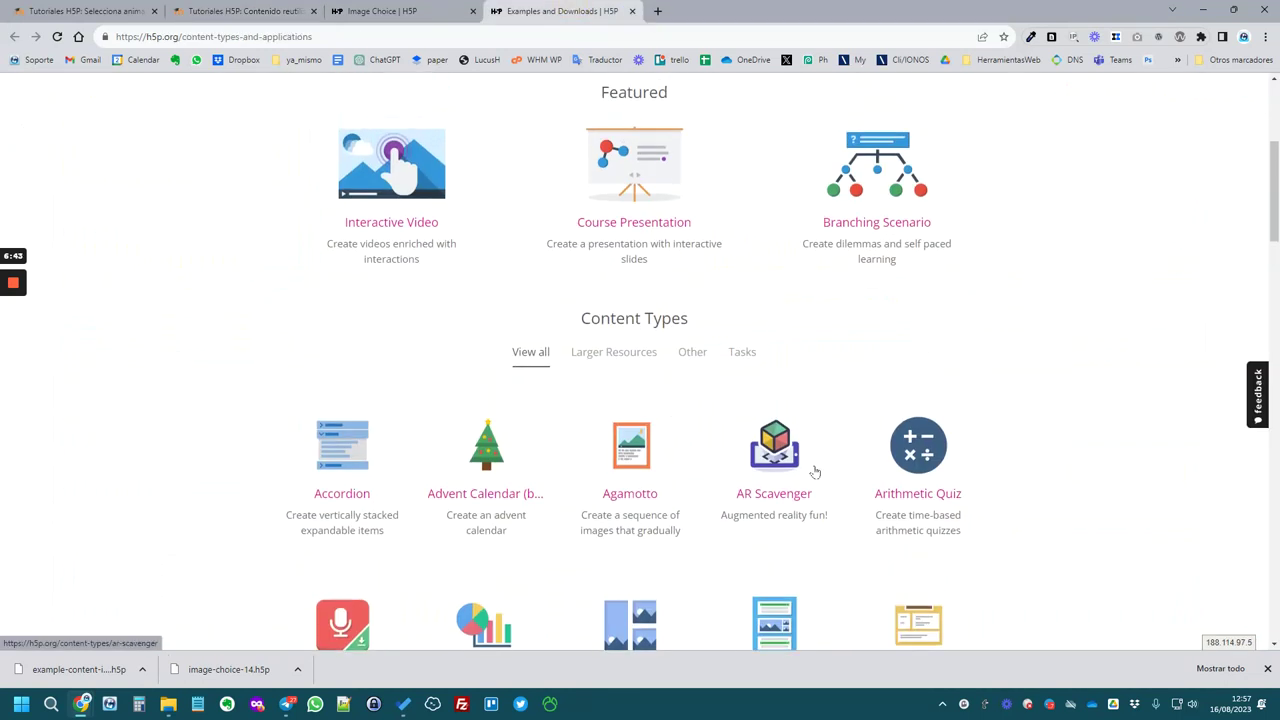
pyautogui.click(400, 11)
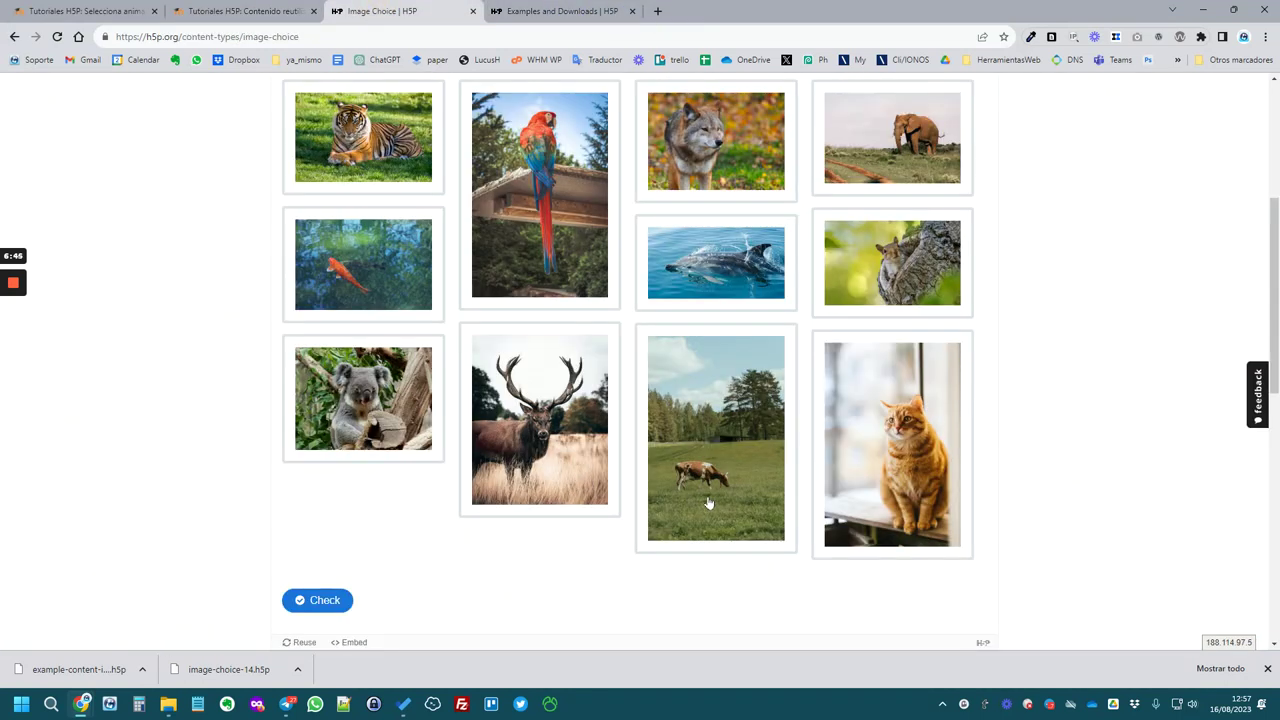
pyautogui.scroll(2, 709, 505)
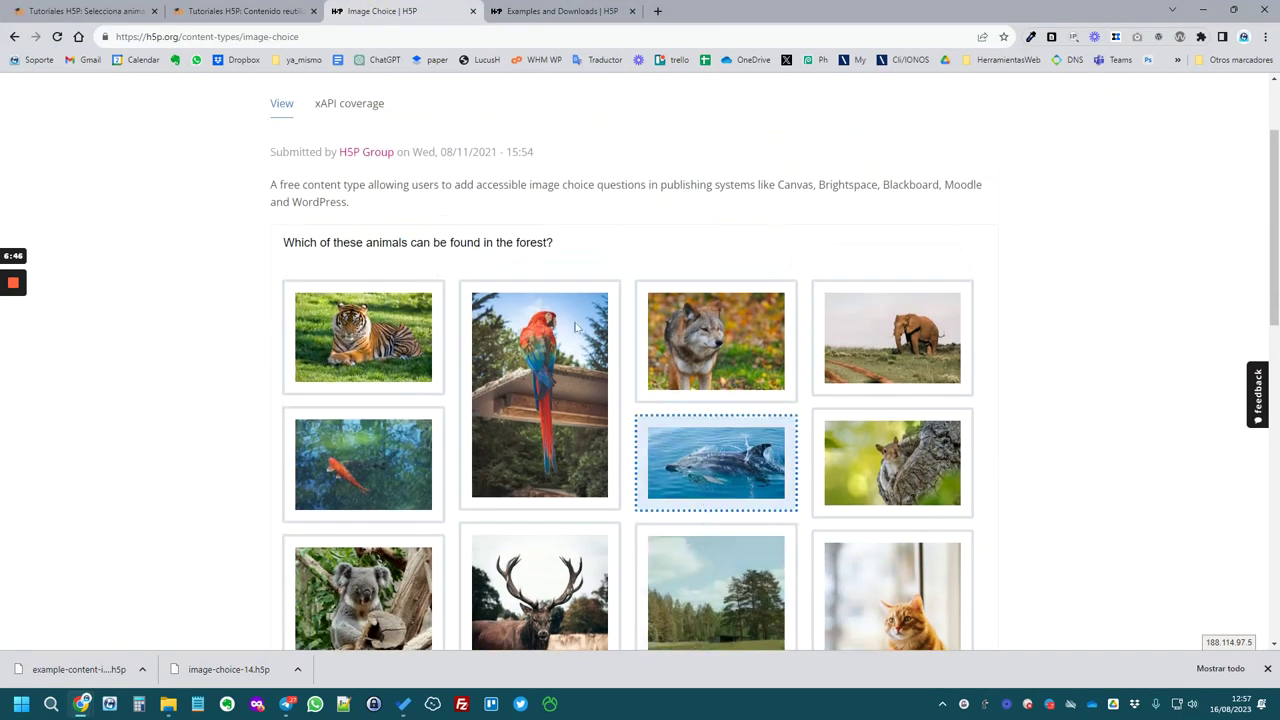
# - Select the tiger and parrot images in the reused Moodle activity, check the answer and review the marked images
pyautogui.click(245, 11)
pyautogui.scroll(-1, 466, 333)
pyautogui.click(466, 333)
pyautogui.scroll(-5, 486, 408)
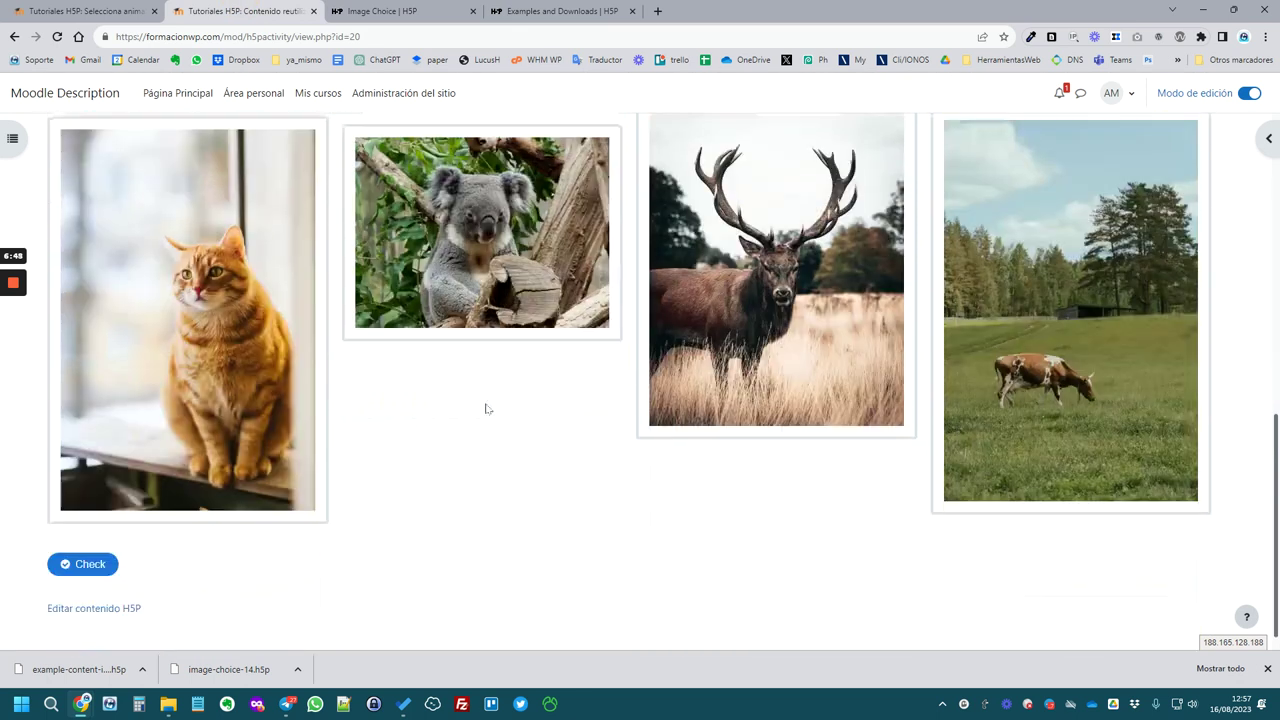
pyautogui.click(85, 539)
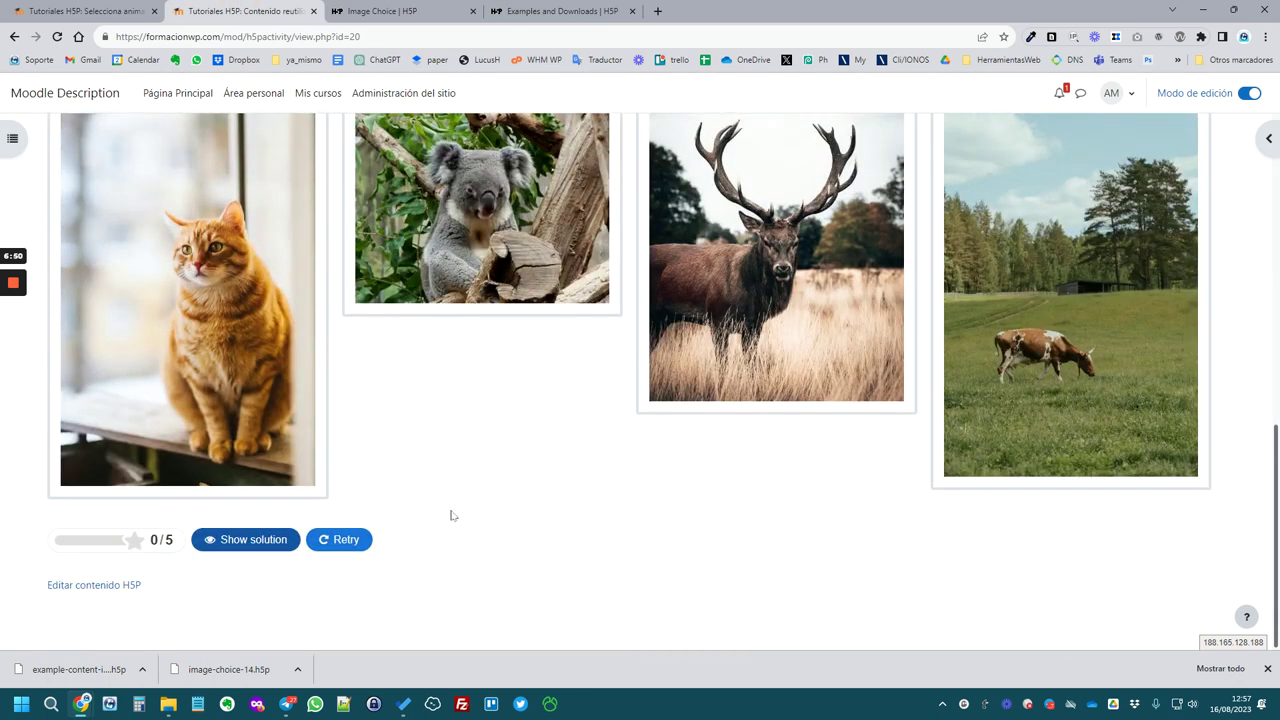
pyautogui.scroll(5, 457, 506)
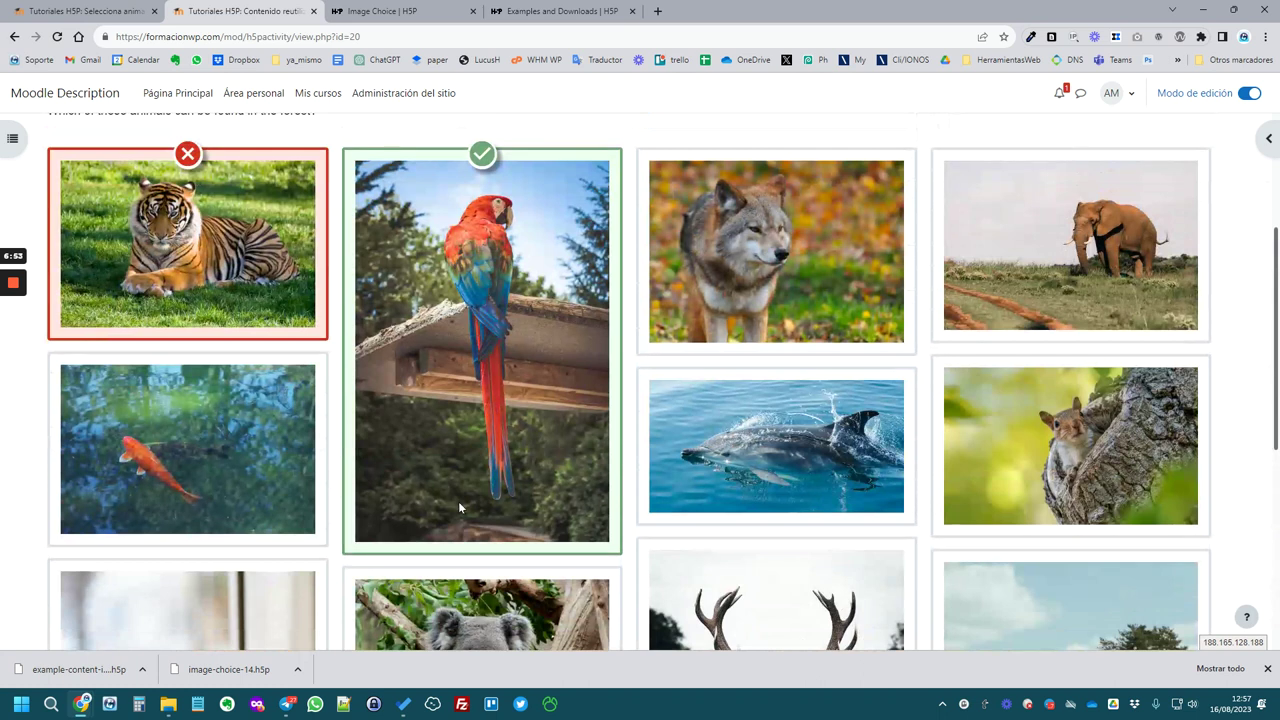
pyautogui.scroll(2, 458, 501)
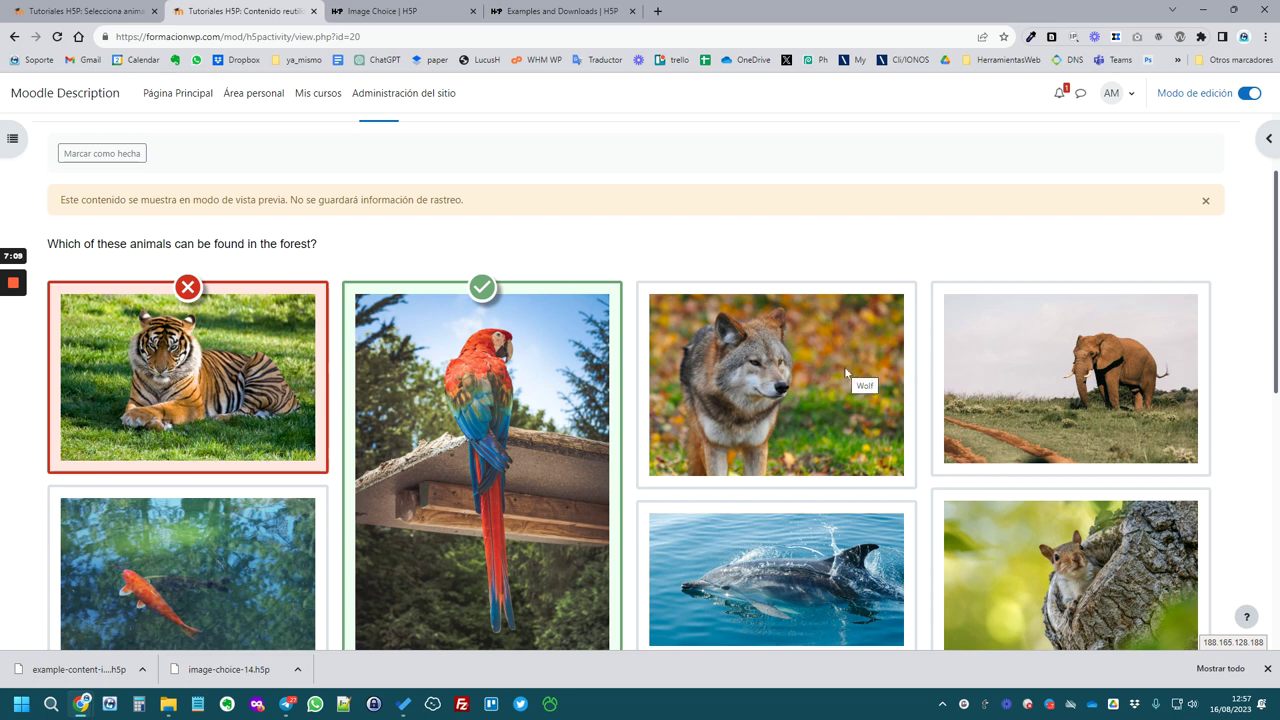
# - Revisit the H5P.org content types page and return to its Image Choice example
pyautogui.click(550, 11)
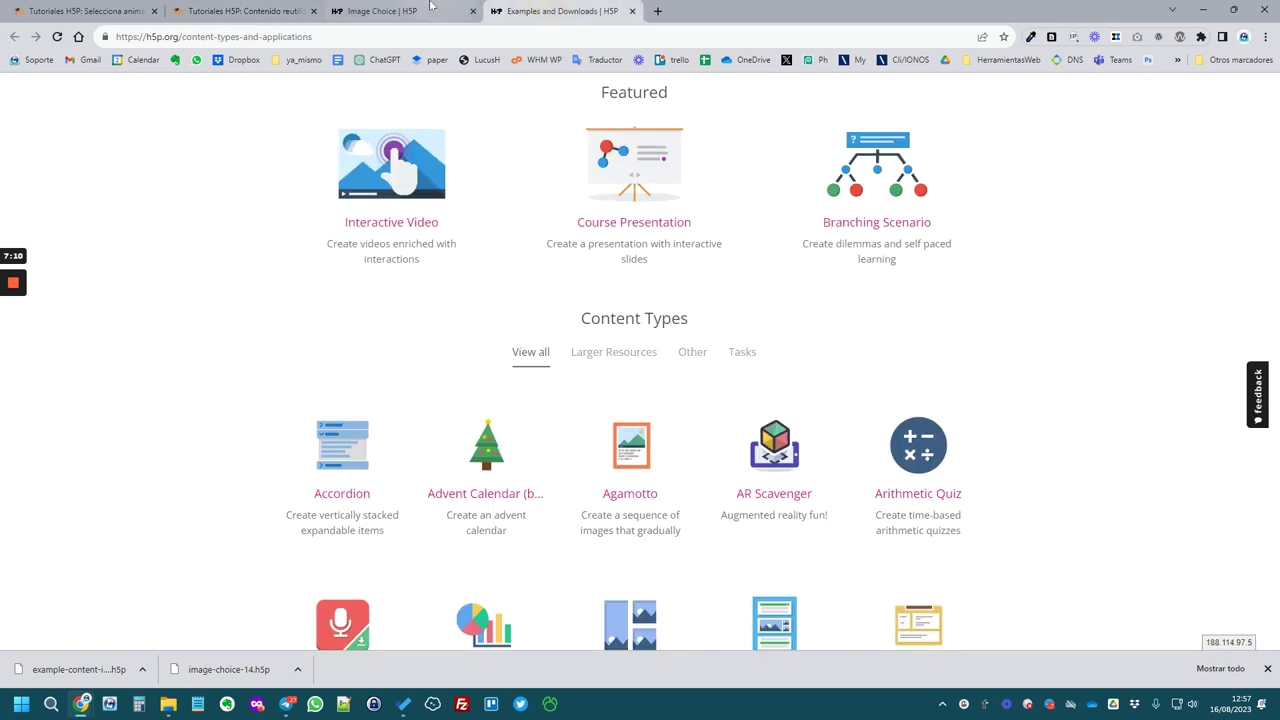
pyautogui.click(430, 9)
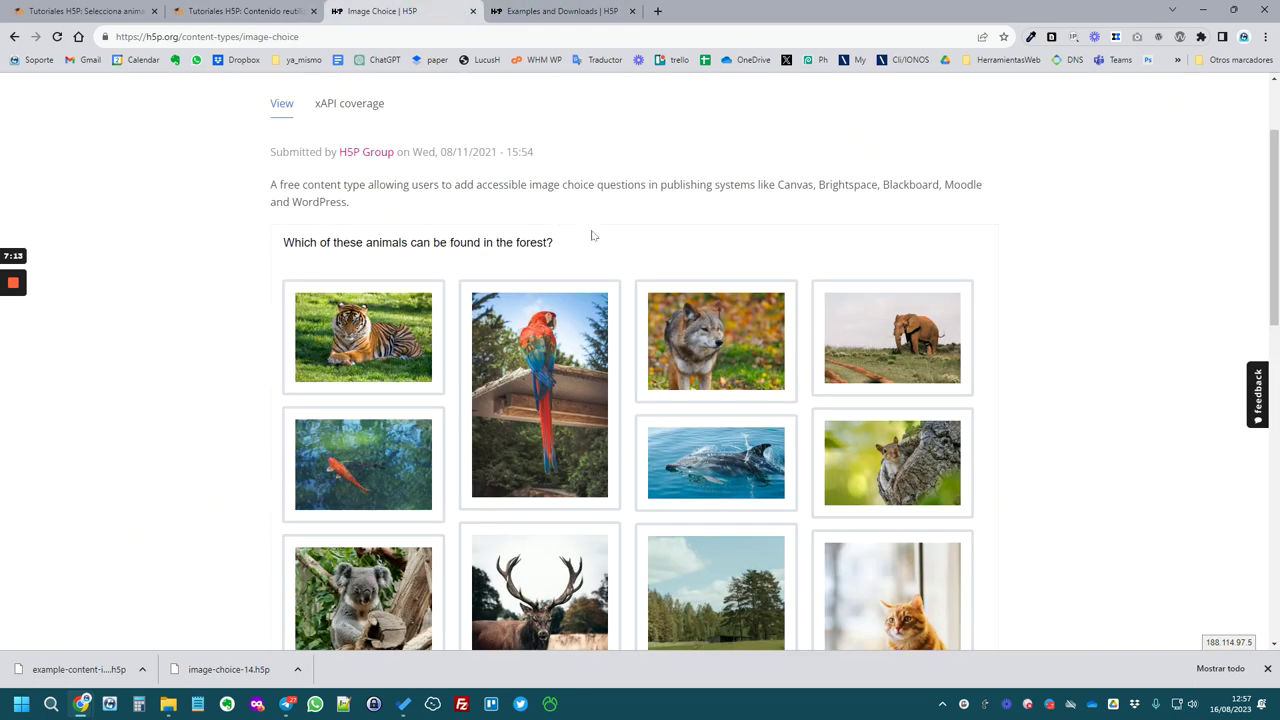